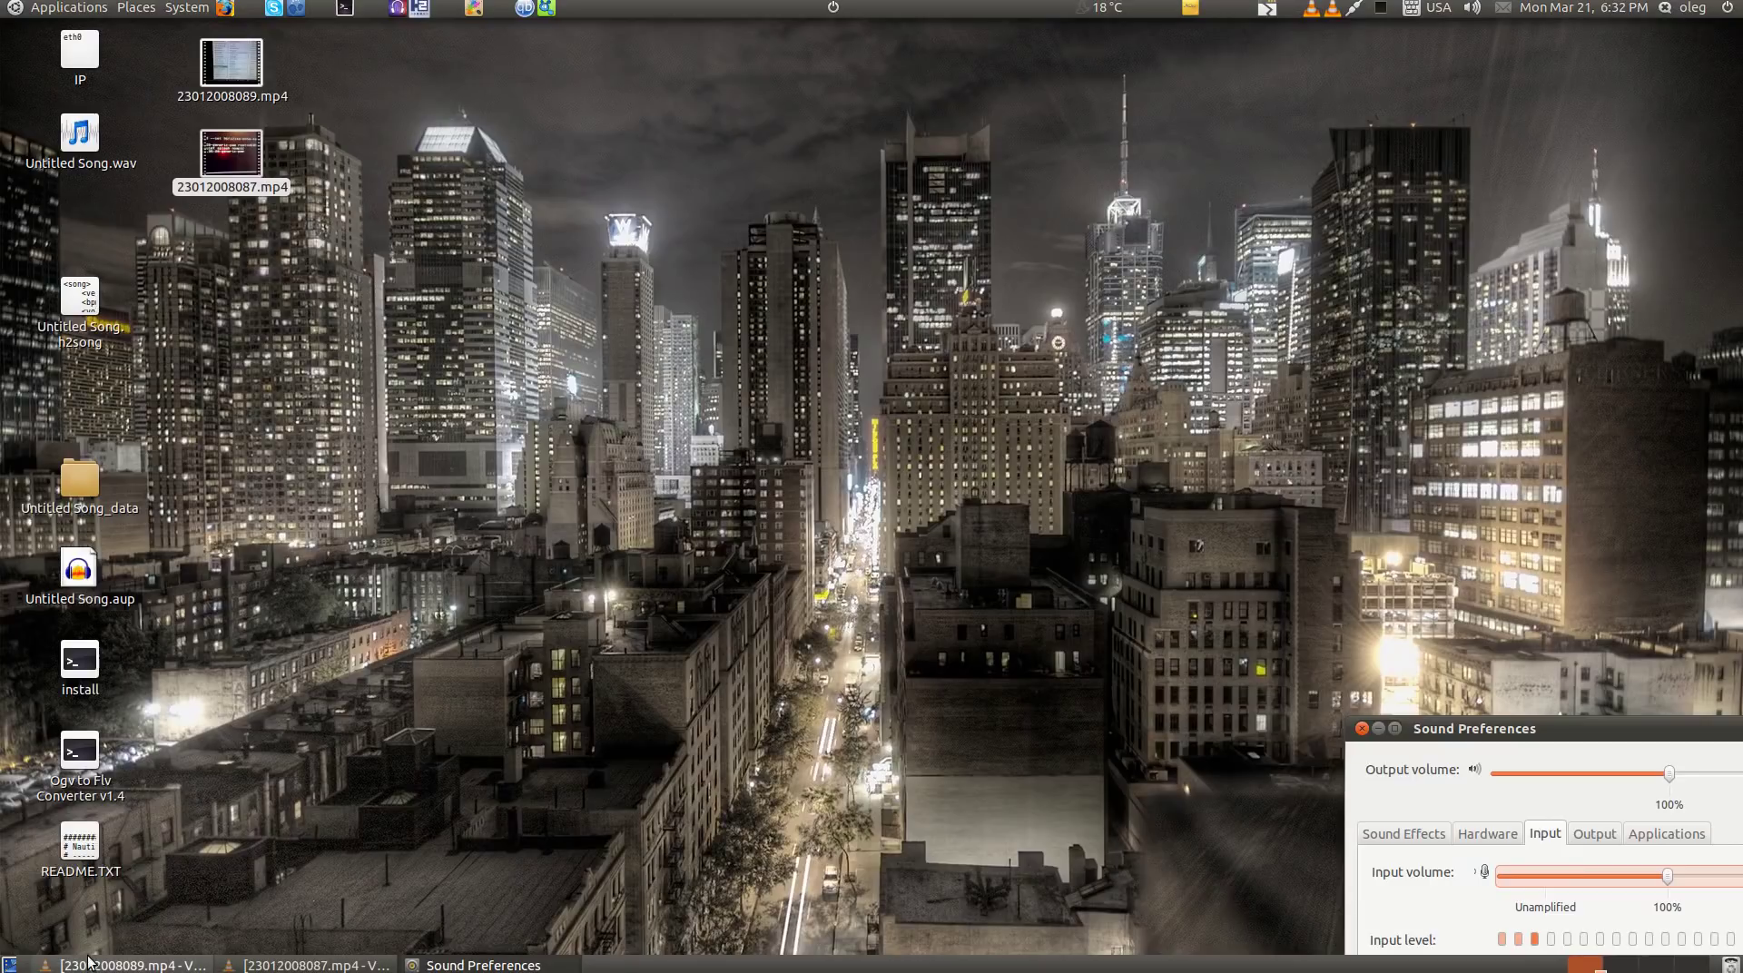
- Play the video 23012008089.mp4 in full screen to view the Ubuntu disc boot menu, and close its player
{"action": "left_click", "coordinate": [127, 965]}
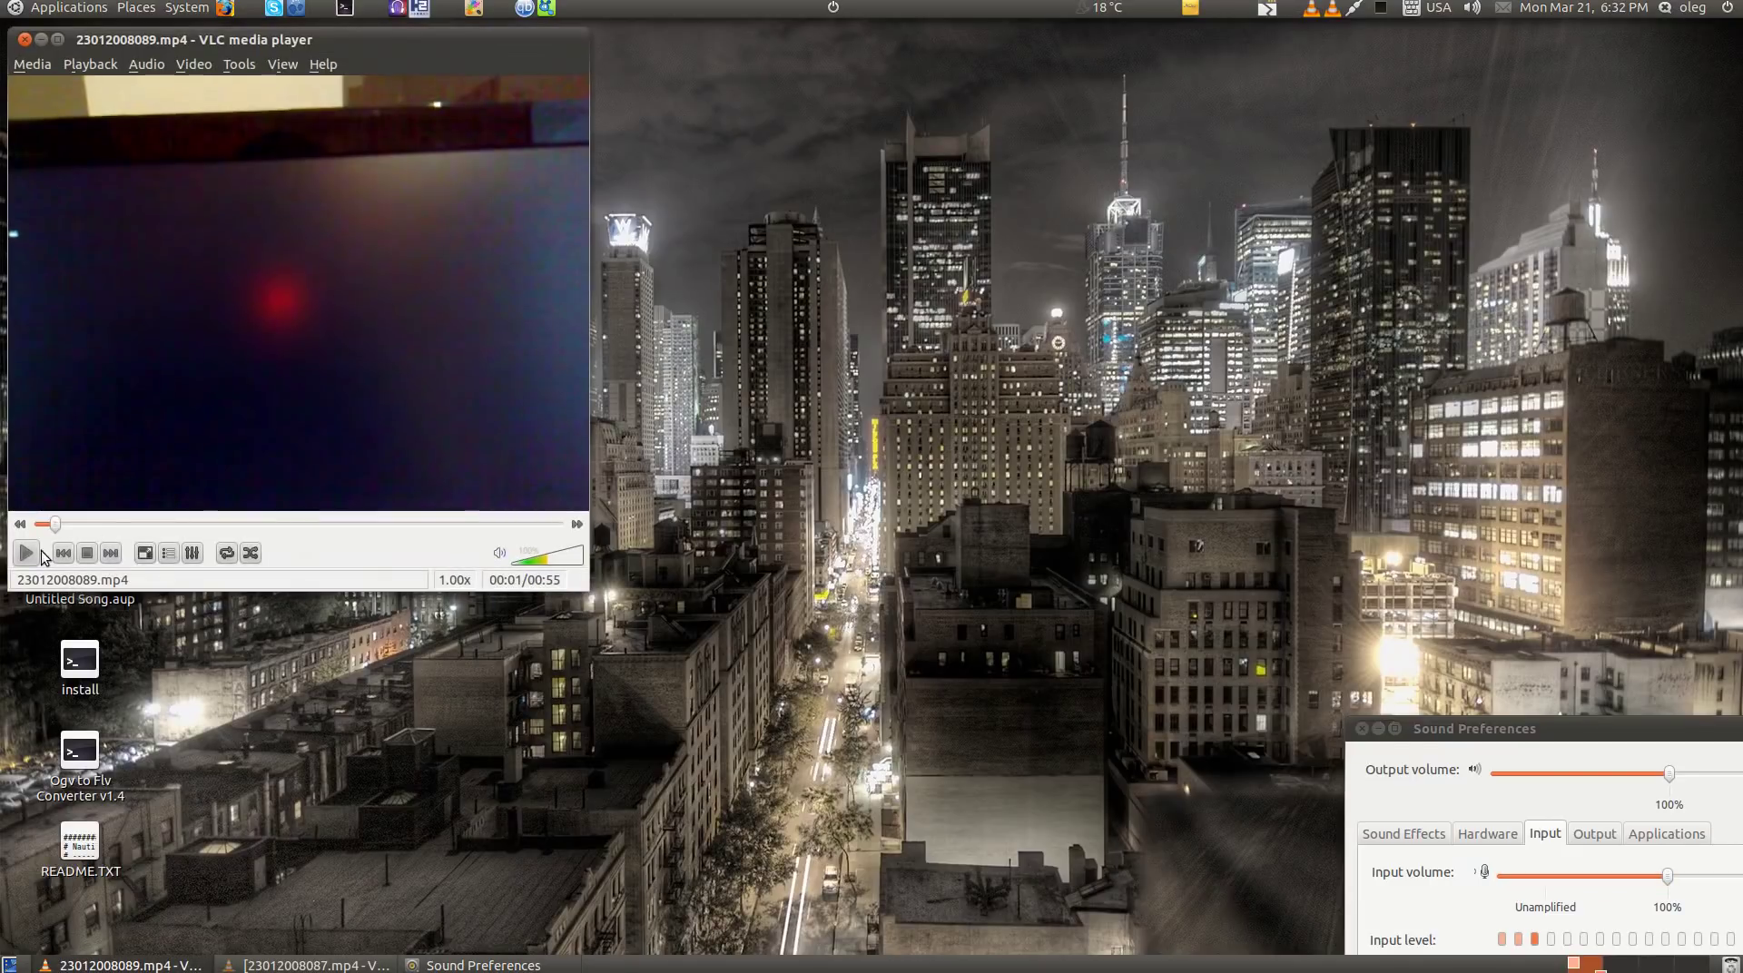
{"action": "left_click", "coordinate": [28, 552]}
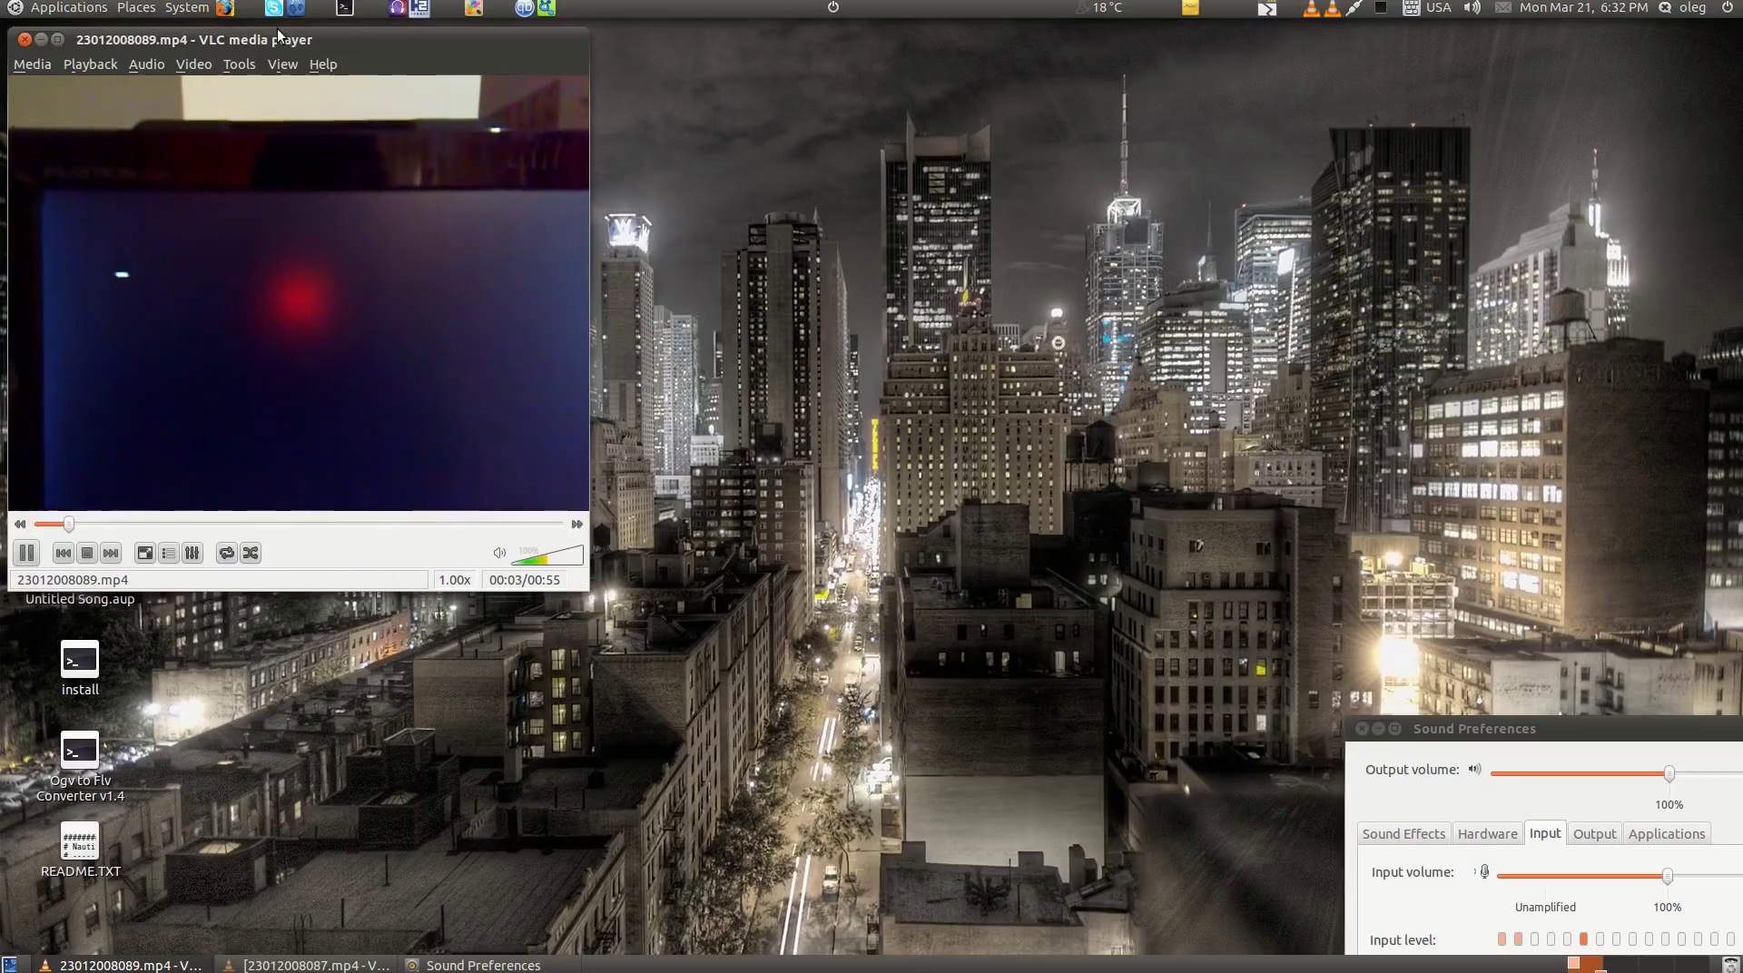
{"action": "double_click", "coordinate": [330, 324]}
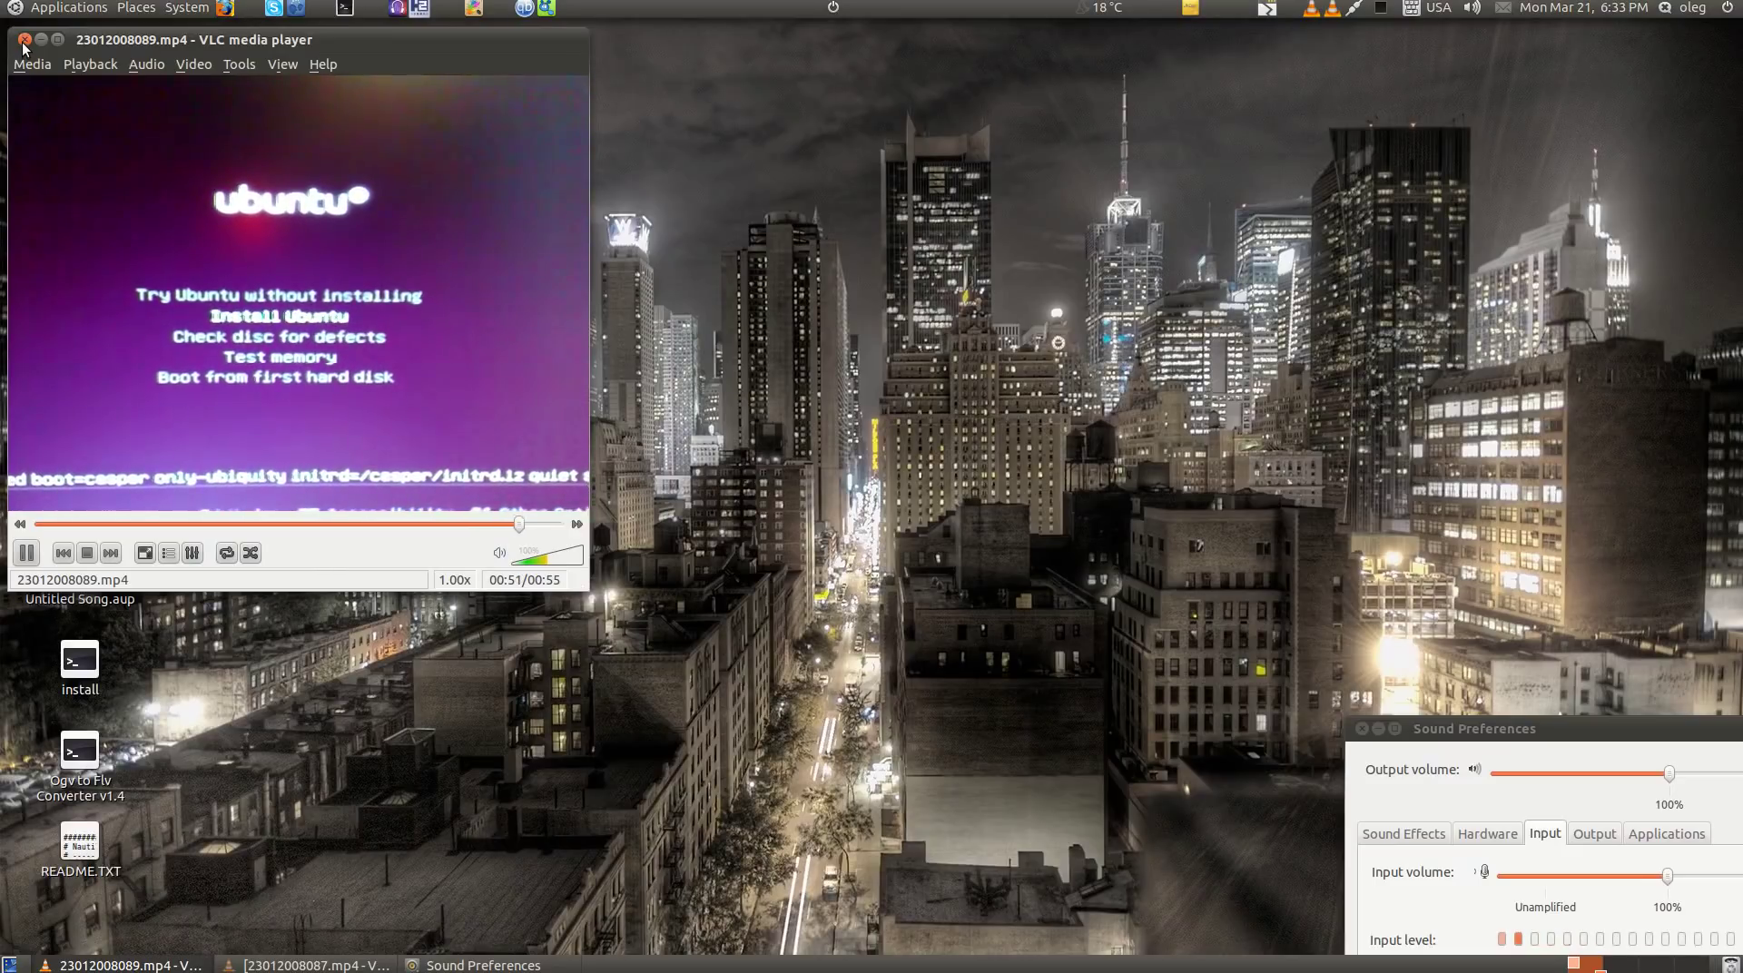
{"action": "key", "text": "alt+F9"}
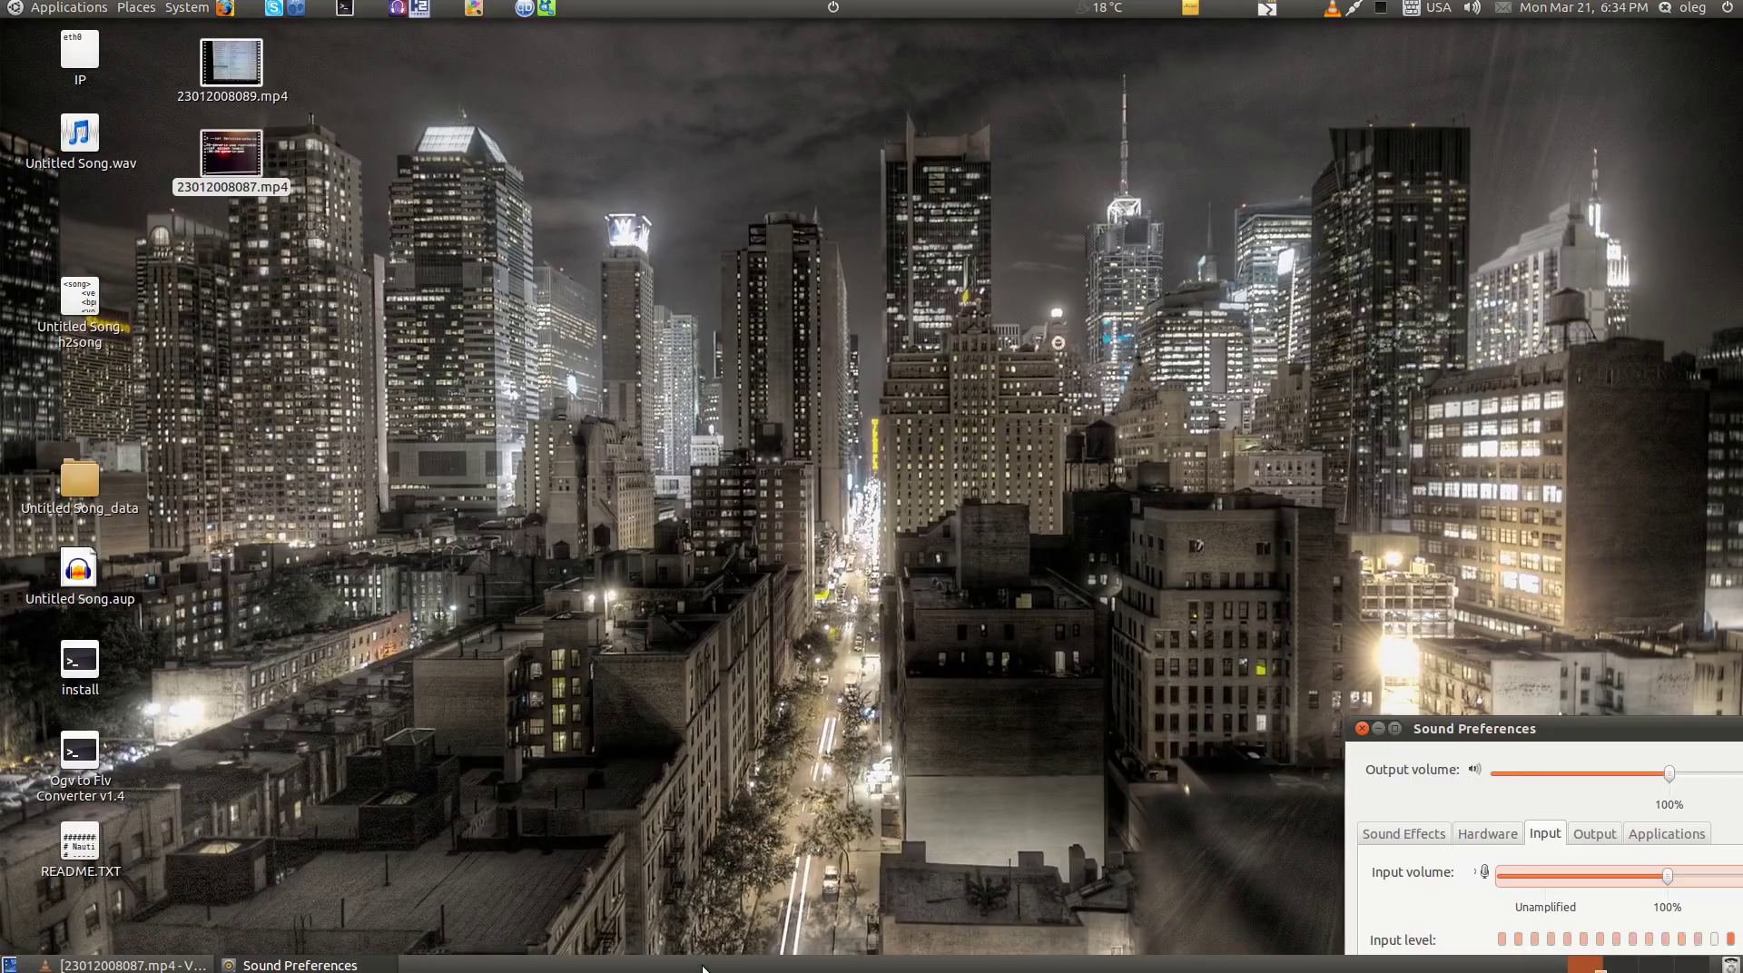
- Play the video 23012008087.mp4 in full screen to view the GRUB boot menu
{"action": "left_click", "coordinate": [113, 966]}
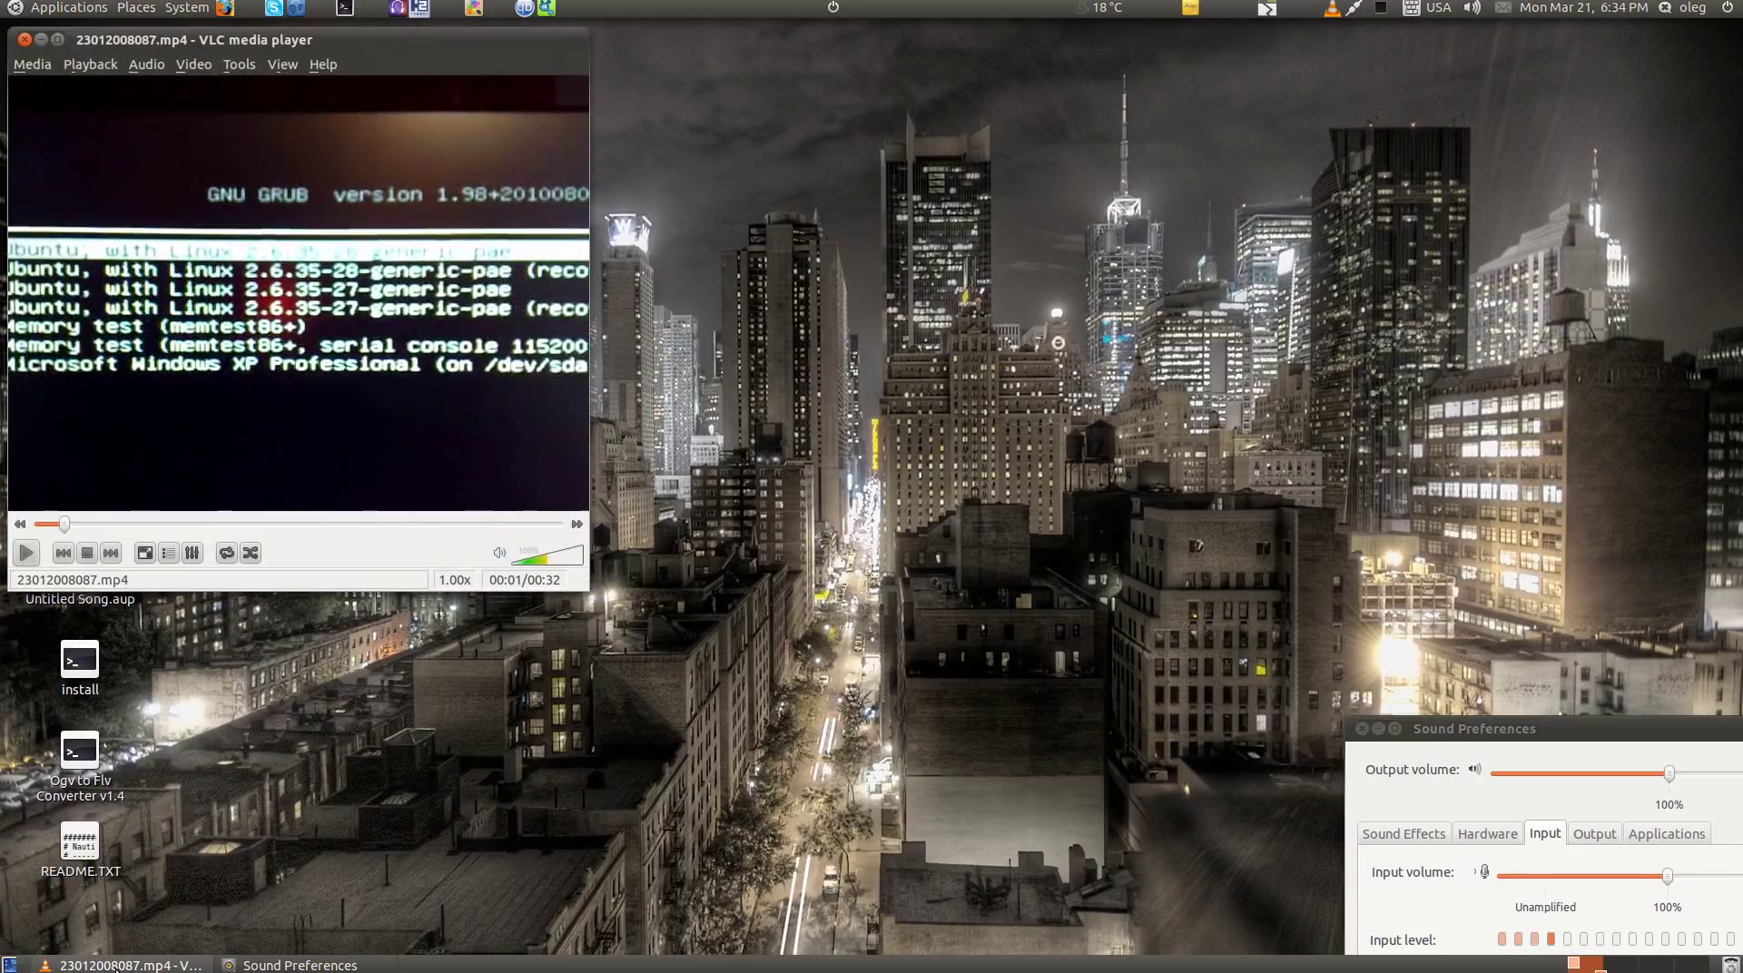
{"action": "left_click", "coordinate": [31, 553]}
{"action": "double_click", "coordinate": [362, 345]}
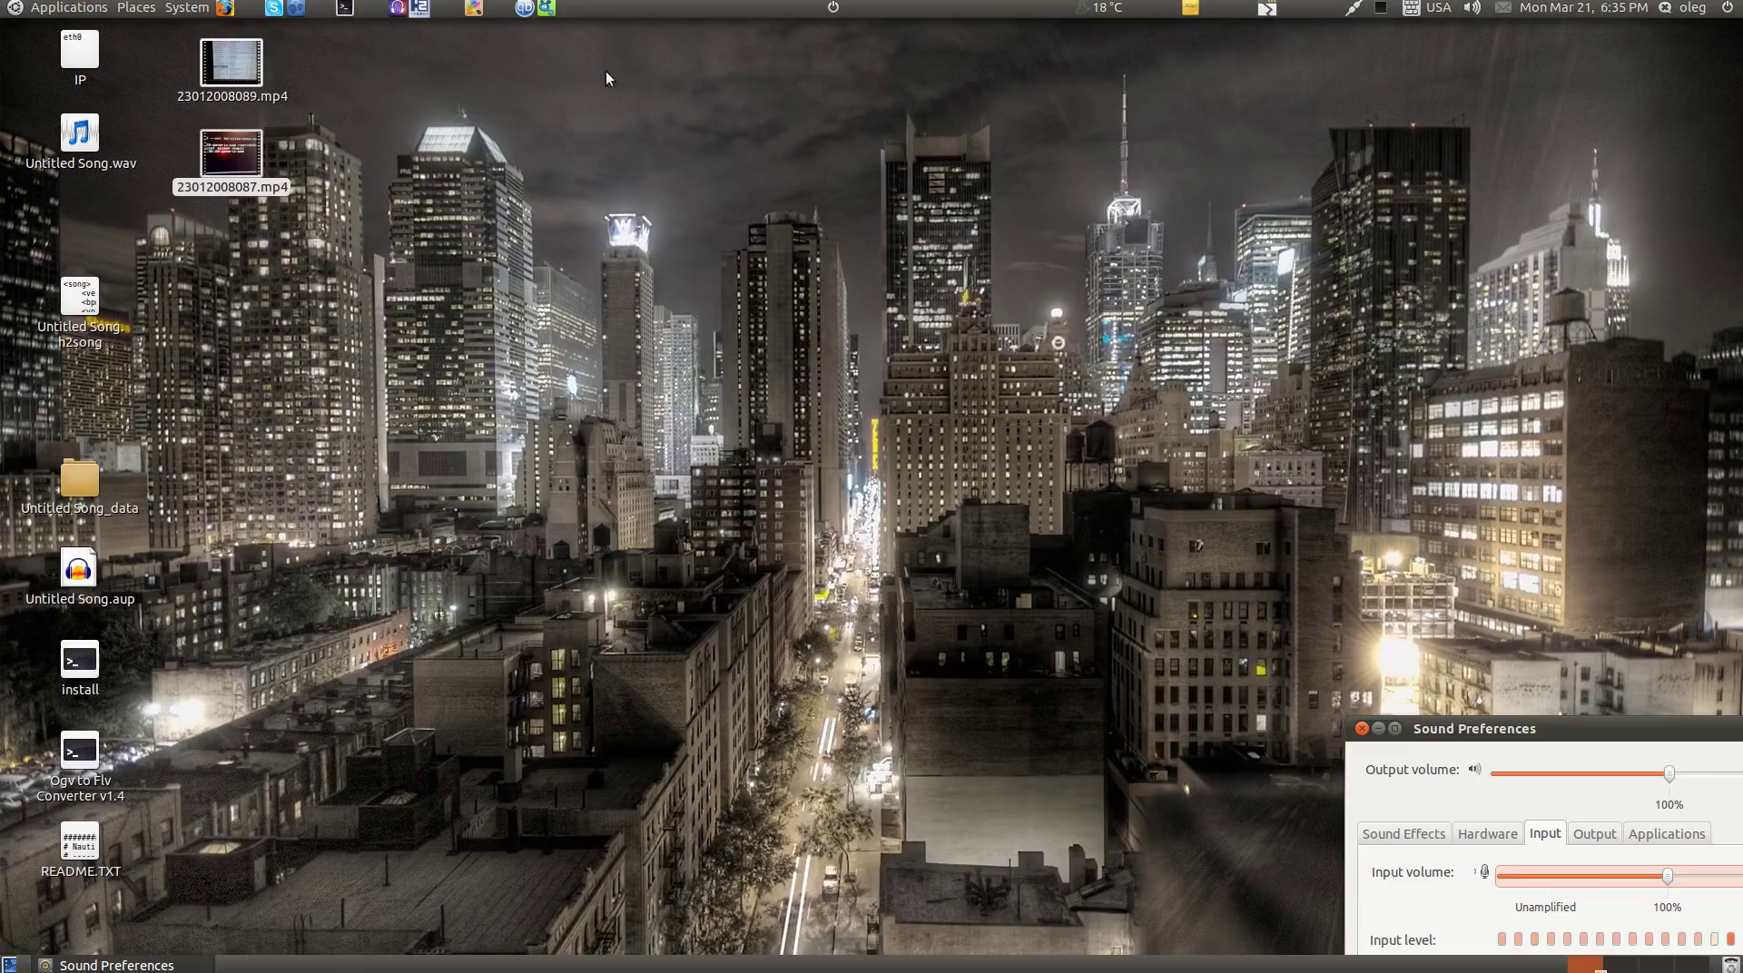
- Open /etc/default/grub from a terminal with sudo gedit, authenticating with the account password
{"action": "left_click", "coordinate": [344, 8]}
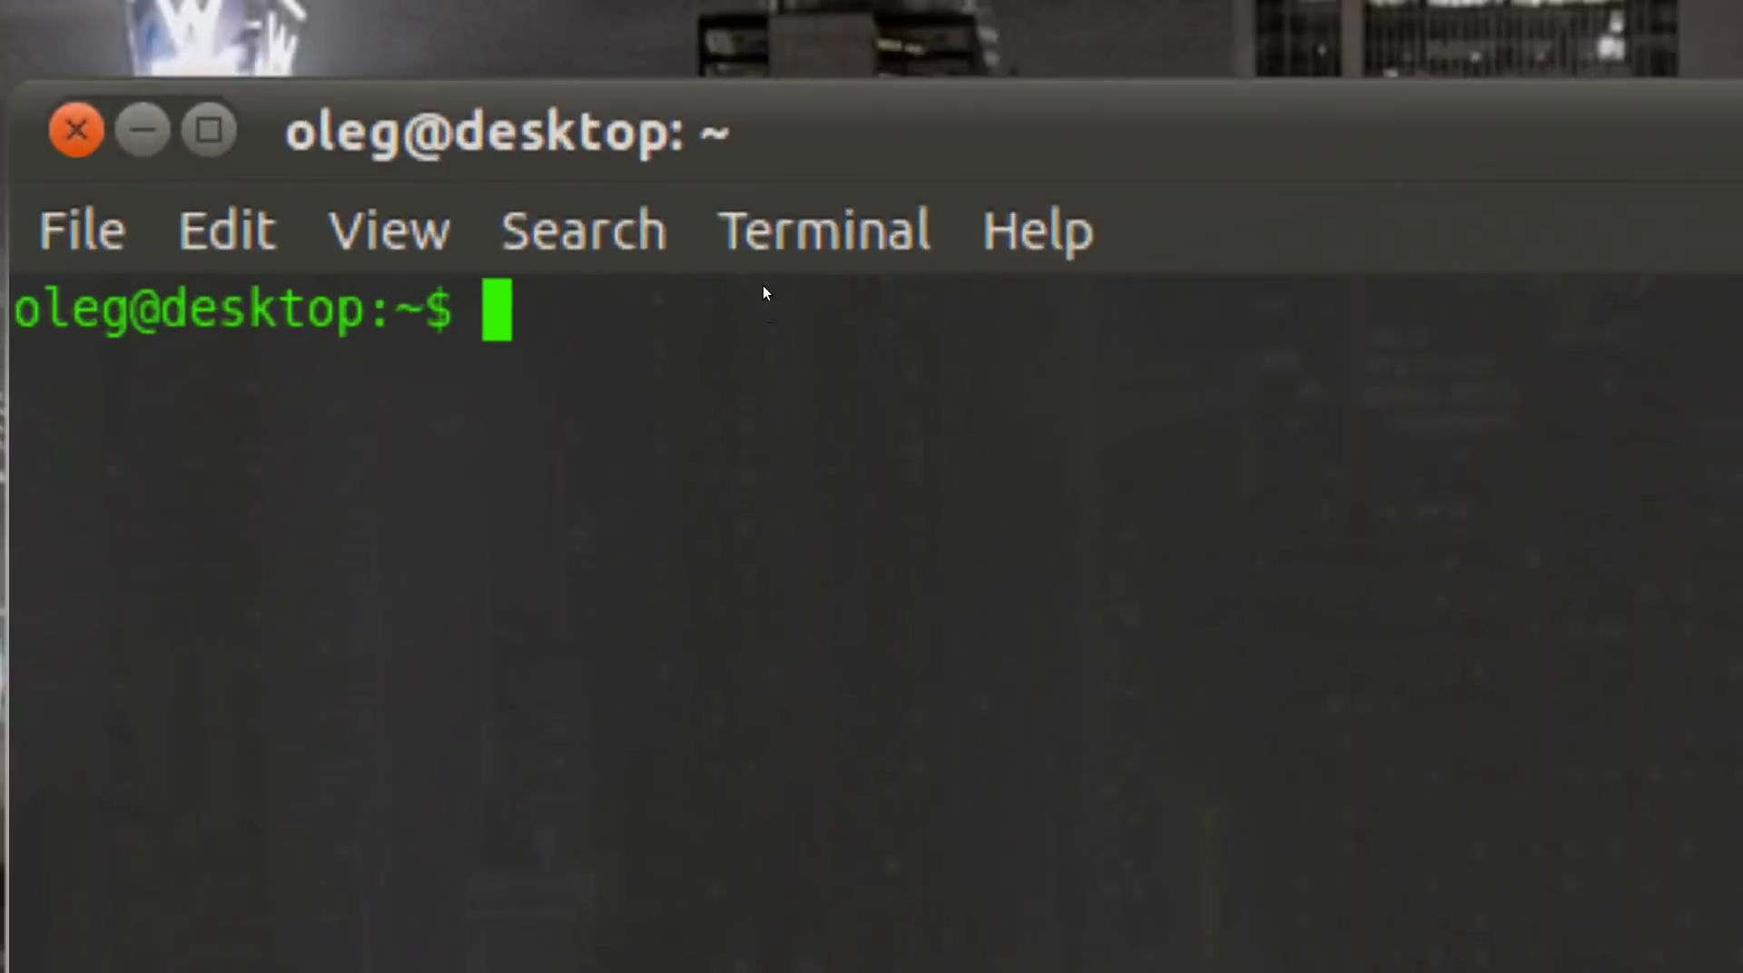
{"action": "type", "text": "sudo g"}
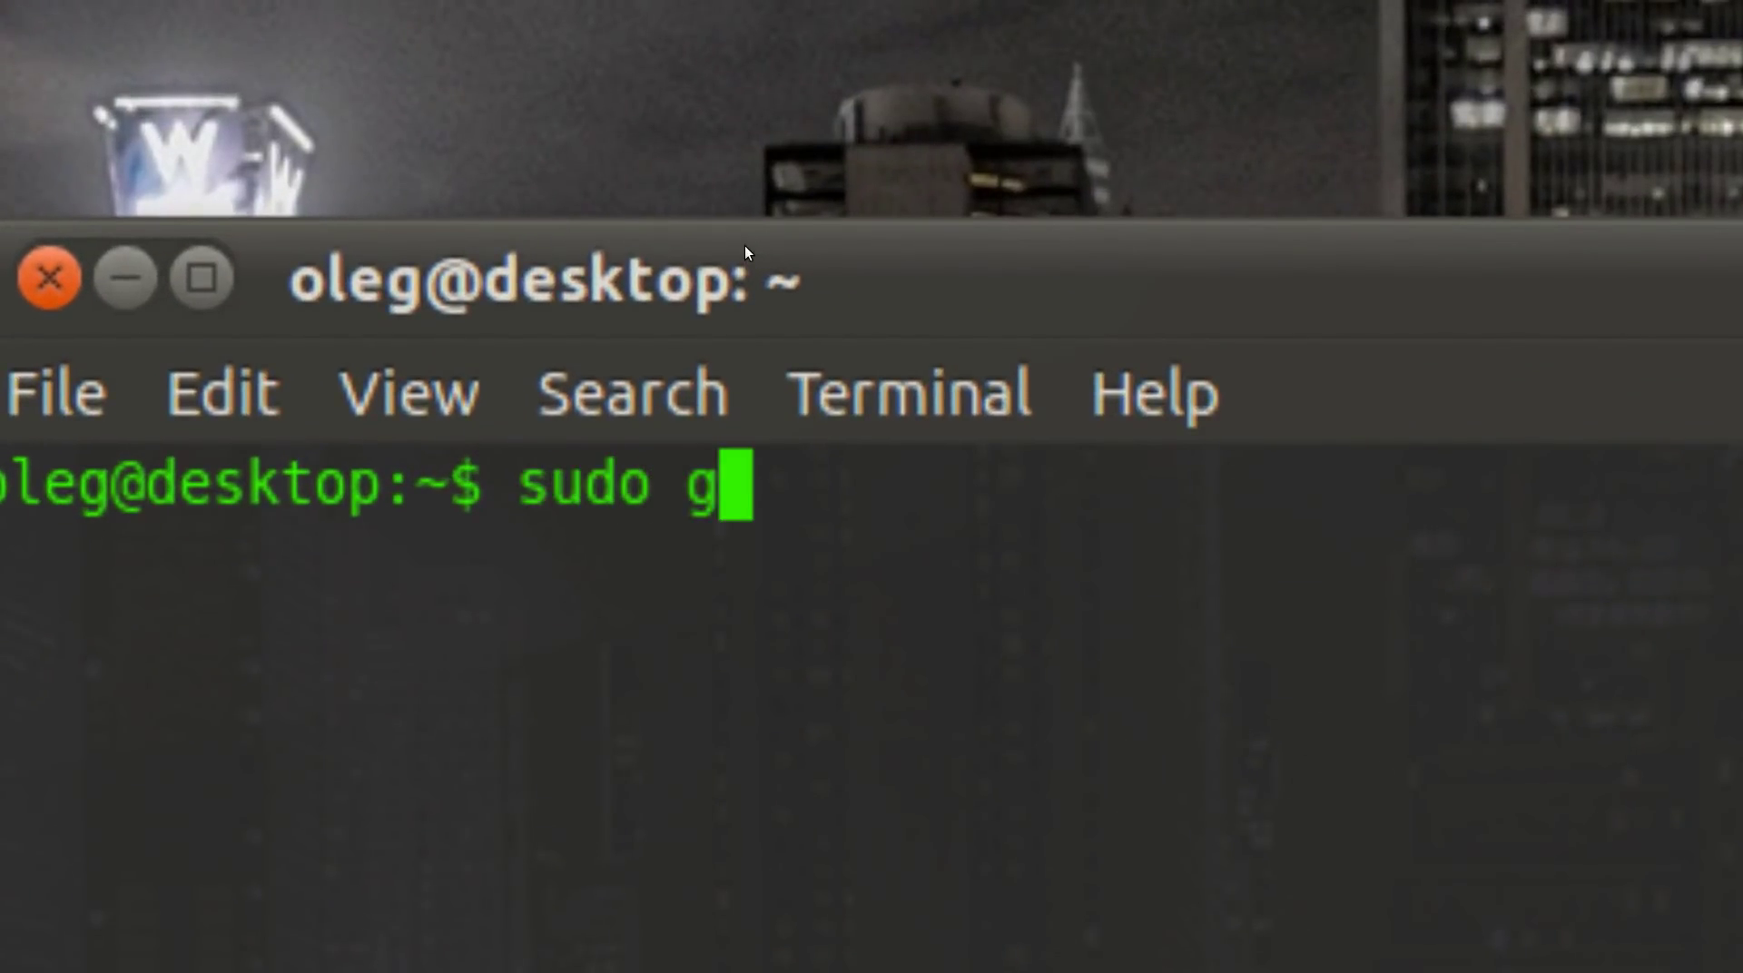
{"action": "type", "text": "edit /"}
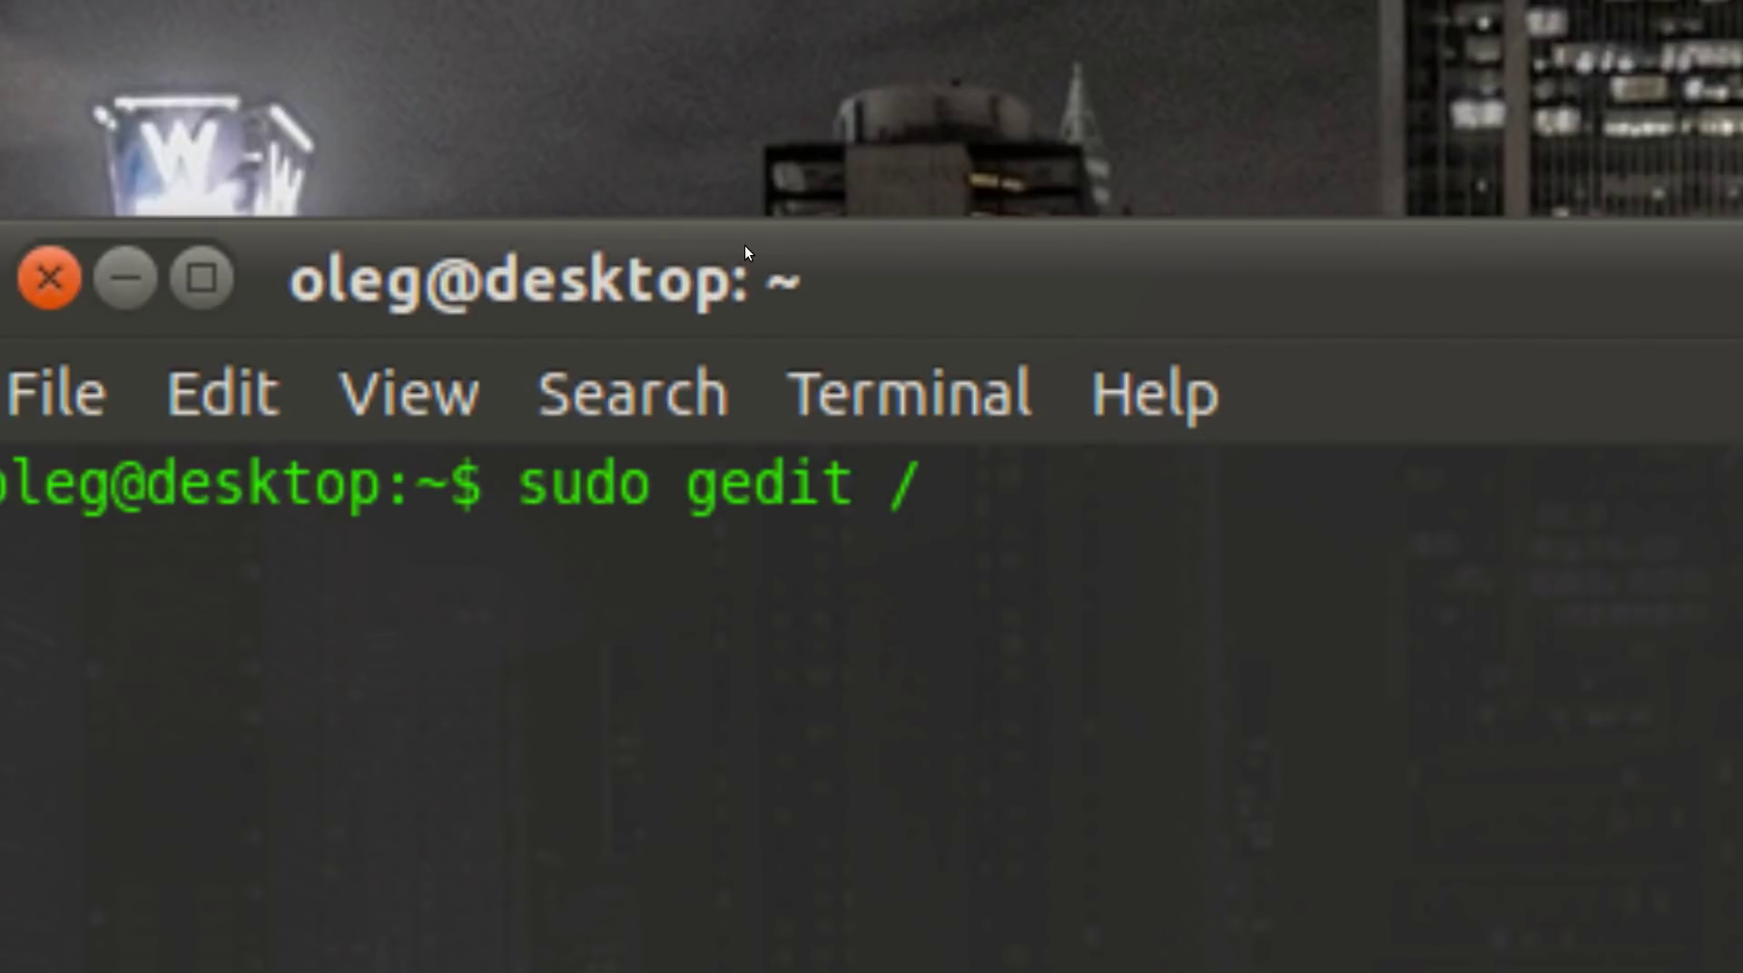
{"action": "type", "text": "etc/"}
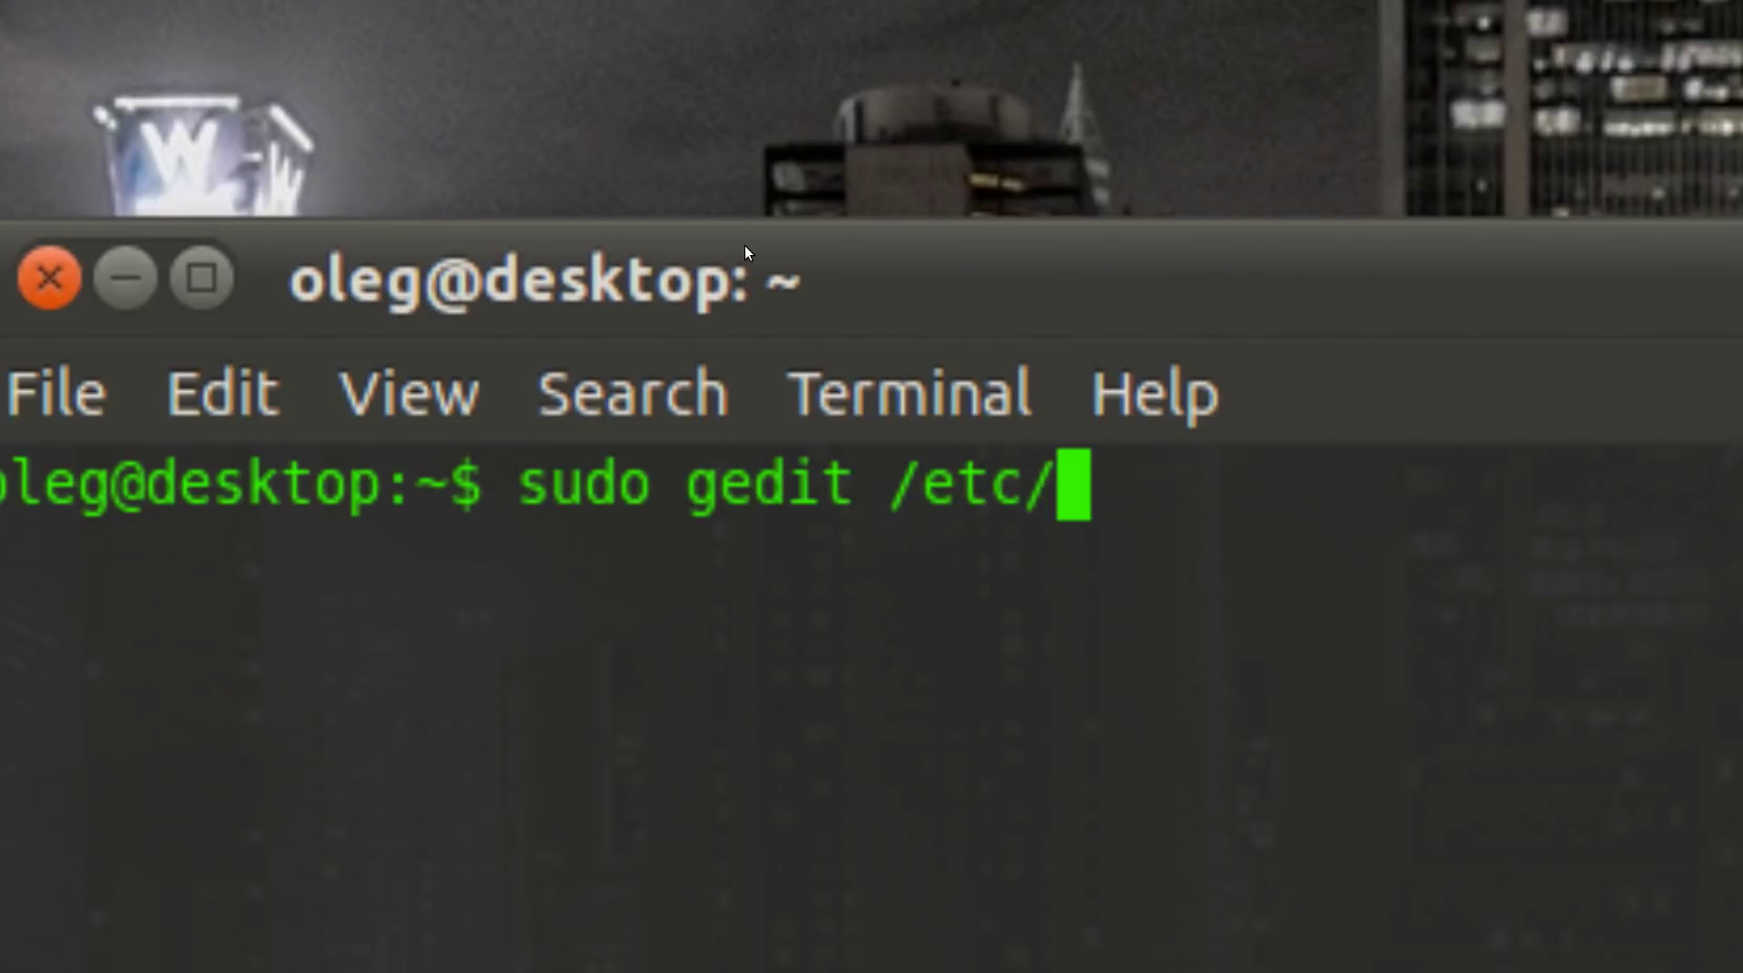
{"action": "type", "text": "def"}
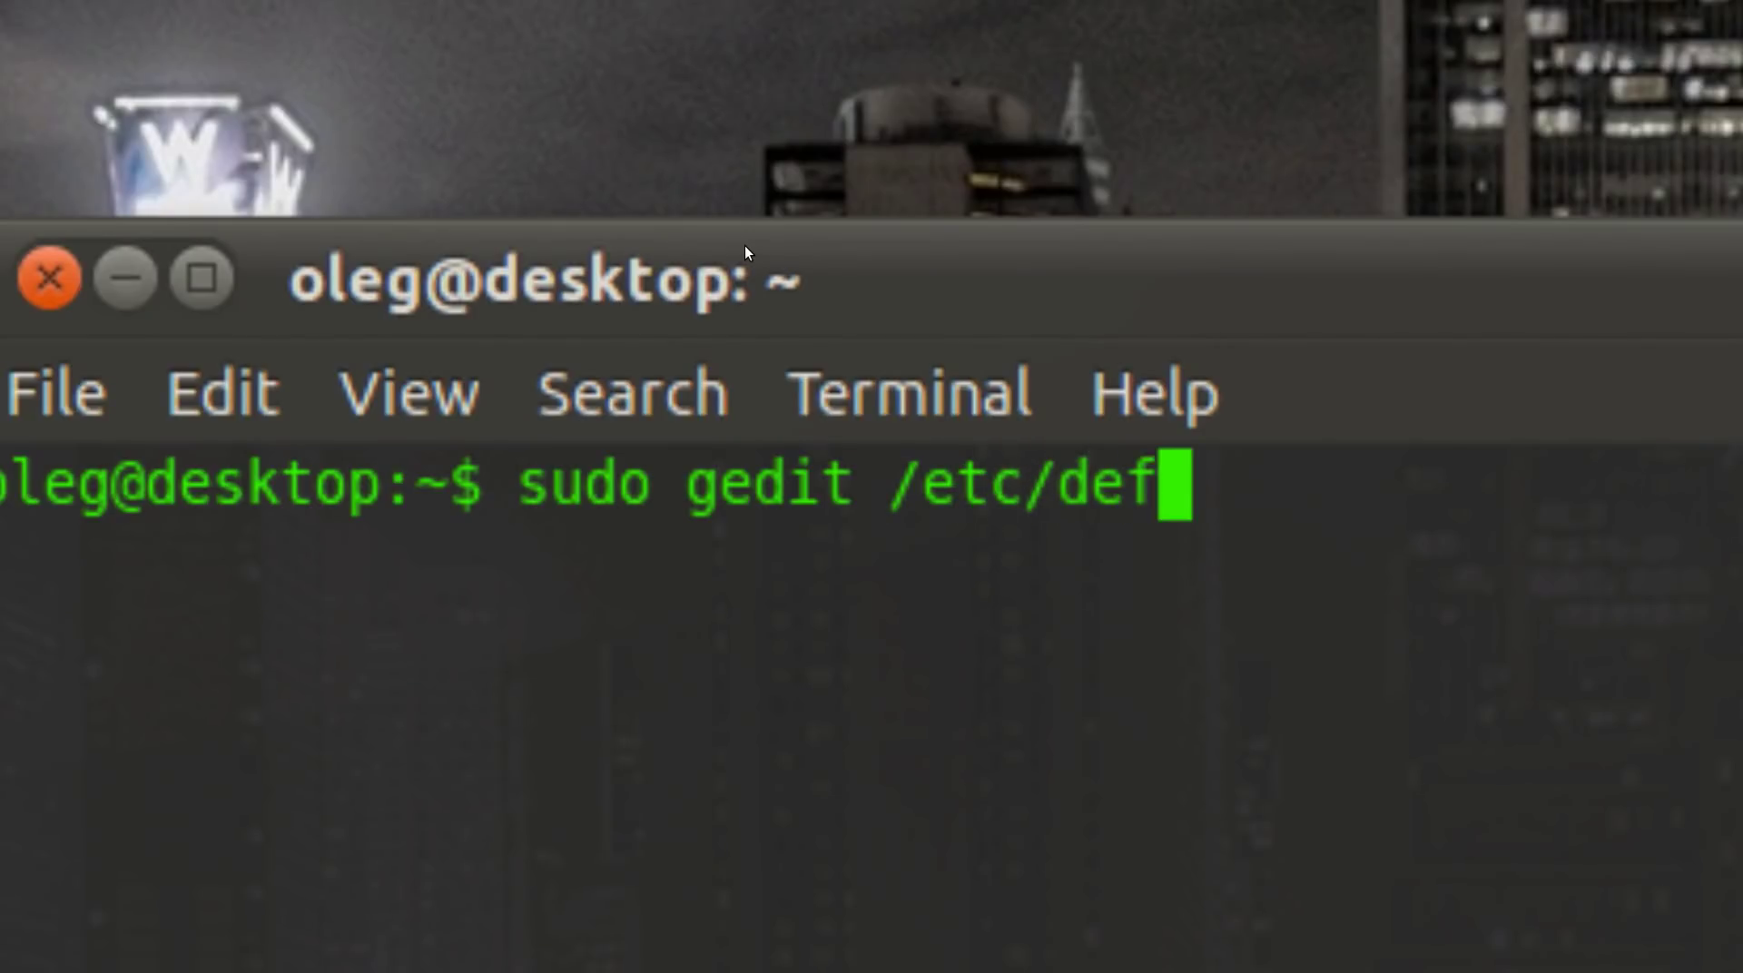
{"action": "type", "text": "ault"}
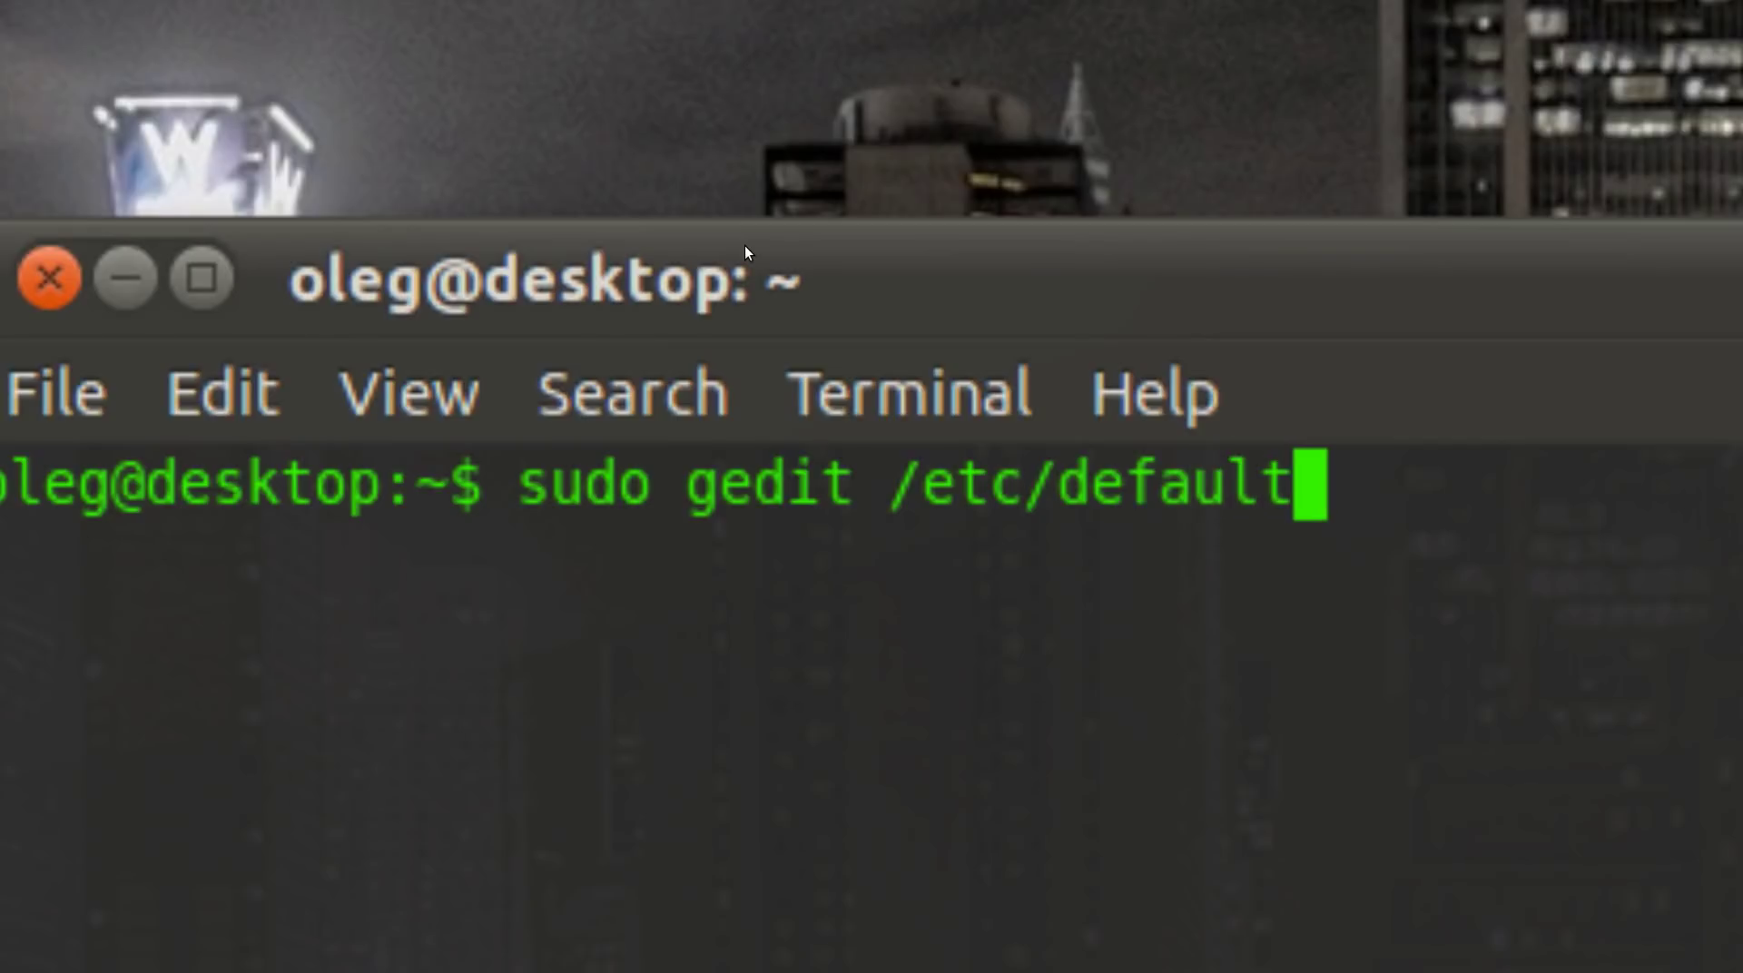
{"action": "type", "text": "/"}
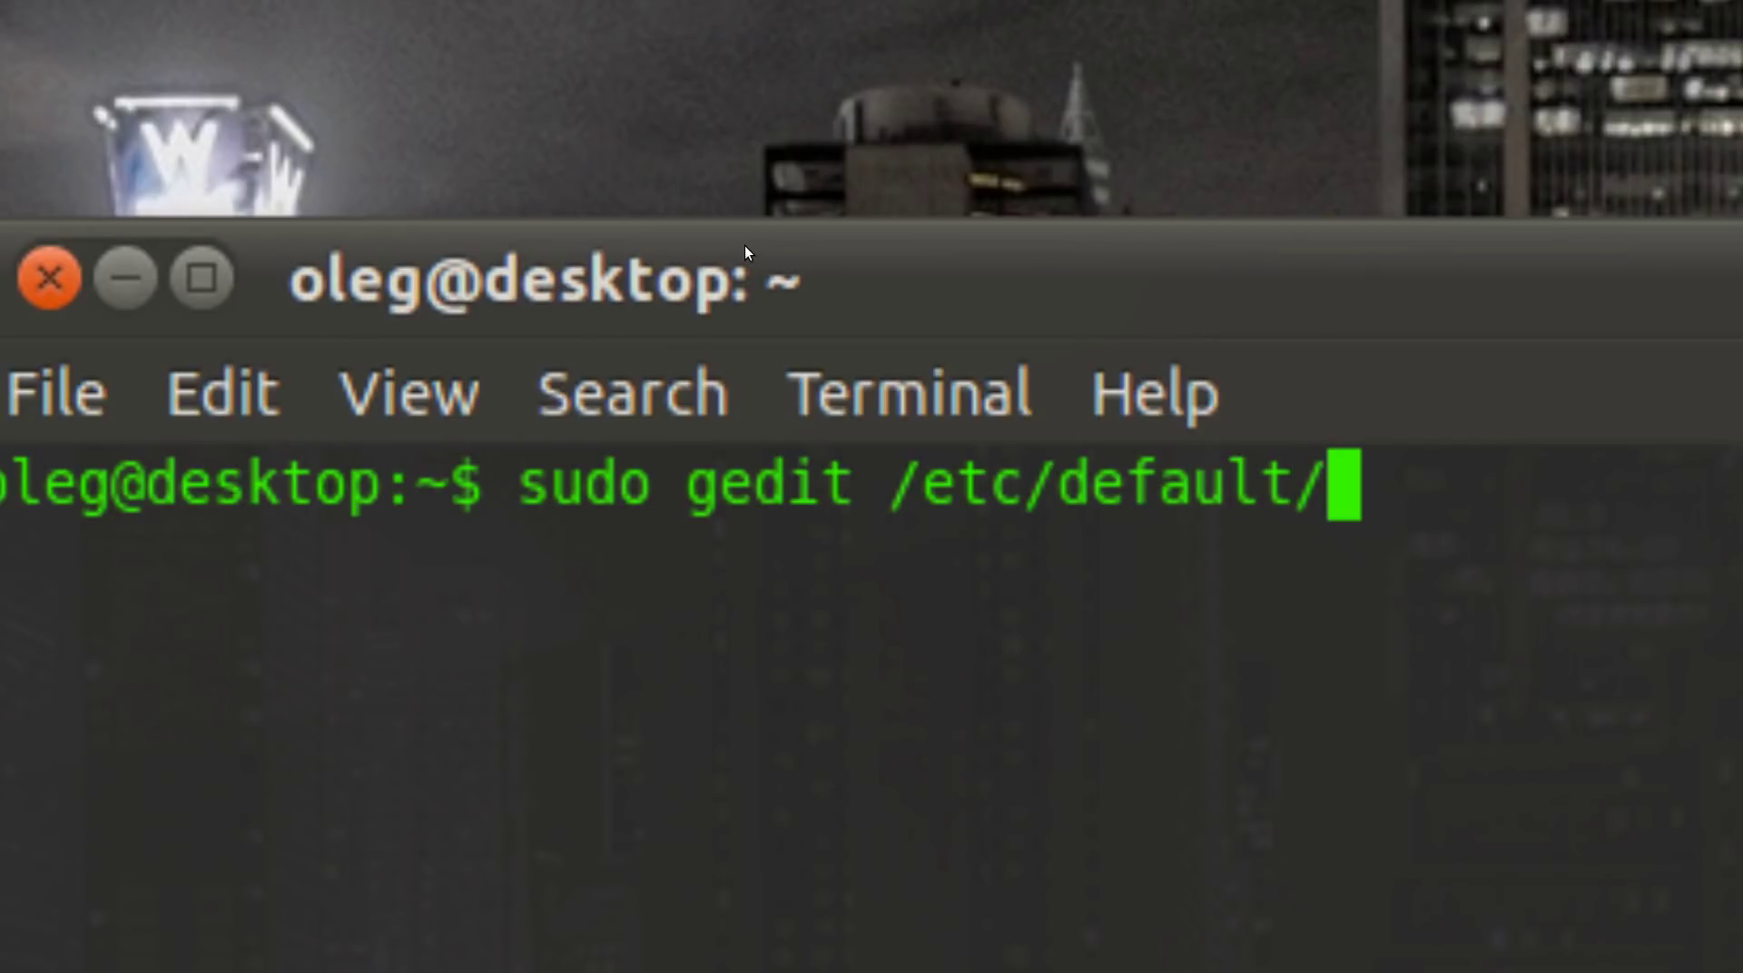
{"action": "type", "text": "grub"}
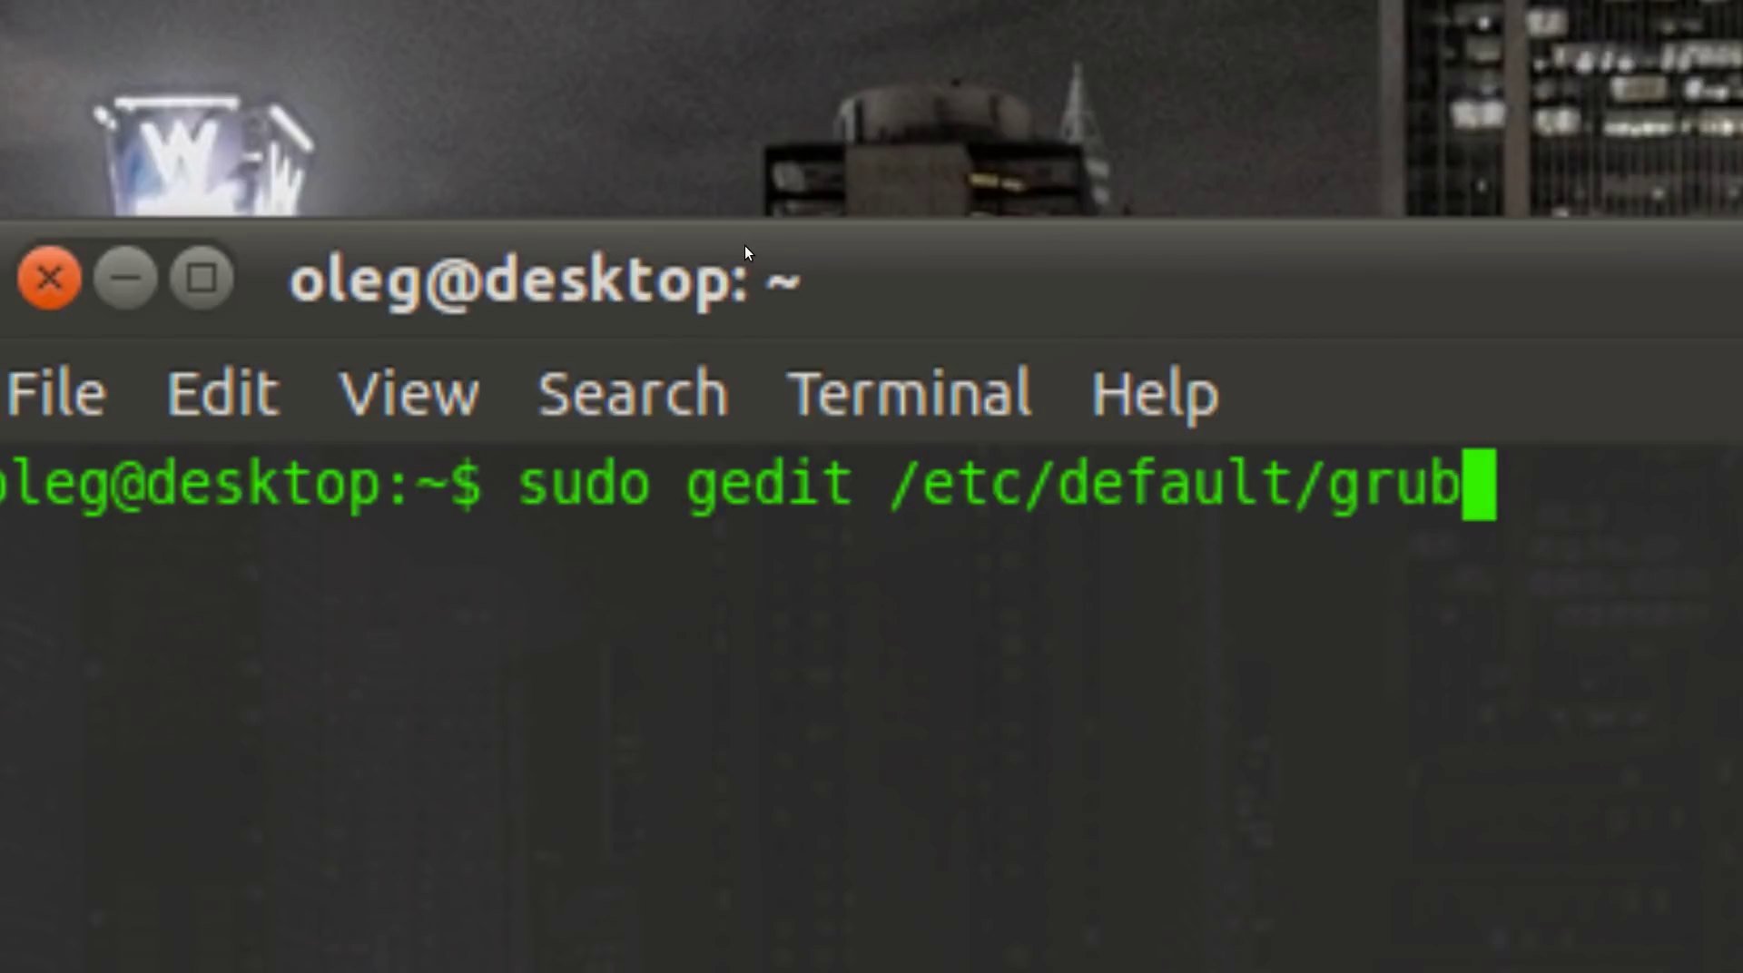
{"action": "key", "text": "Return"}
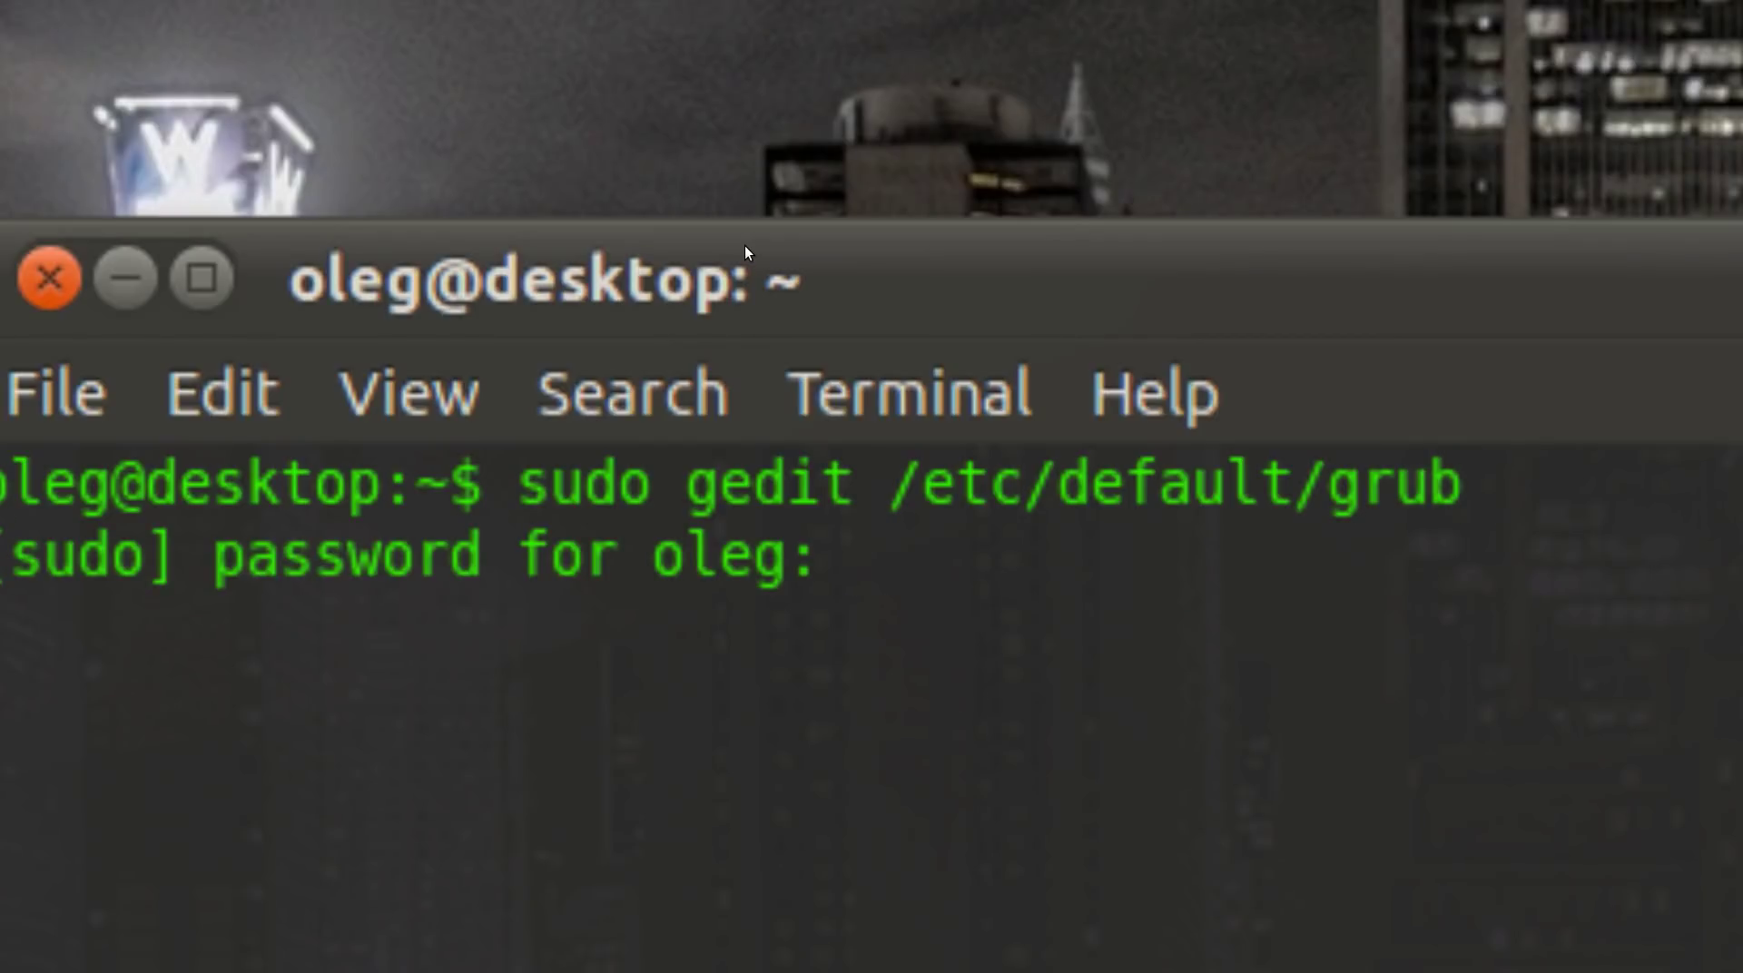
{"action": "key", "text": "Return"}
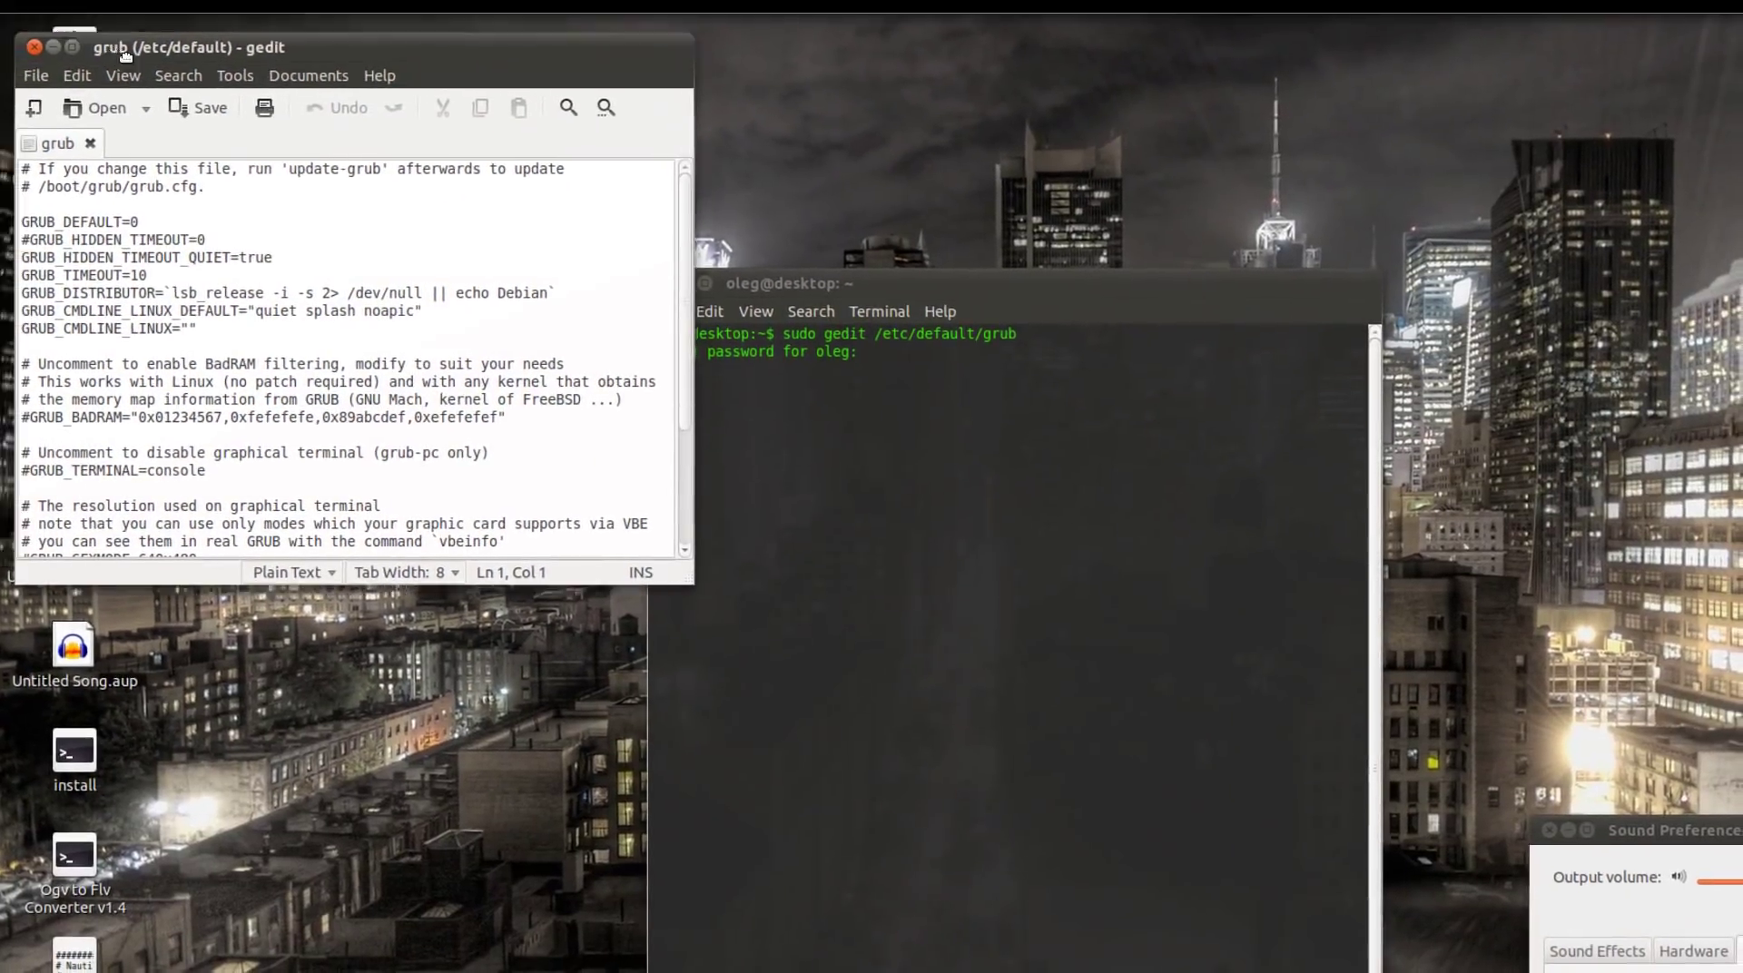
- Move the editor window beside the desktop icons and examine the noapic option and its preceding space in GRUB_CMDLINE_LINUX_DEFAULT
{"action": "left_click_drag", "start_coordinate": [90, 35], "coordinate": [673, 288]}
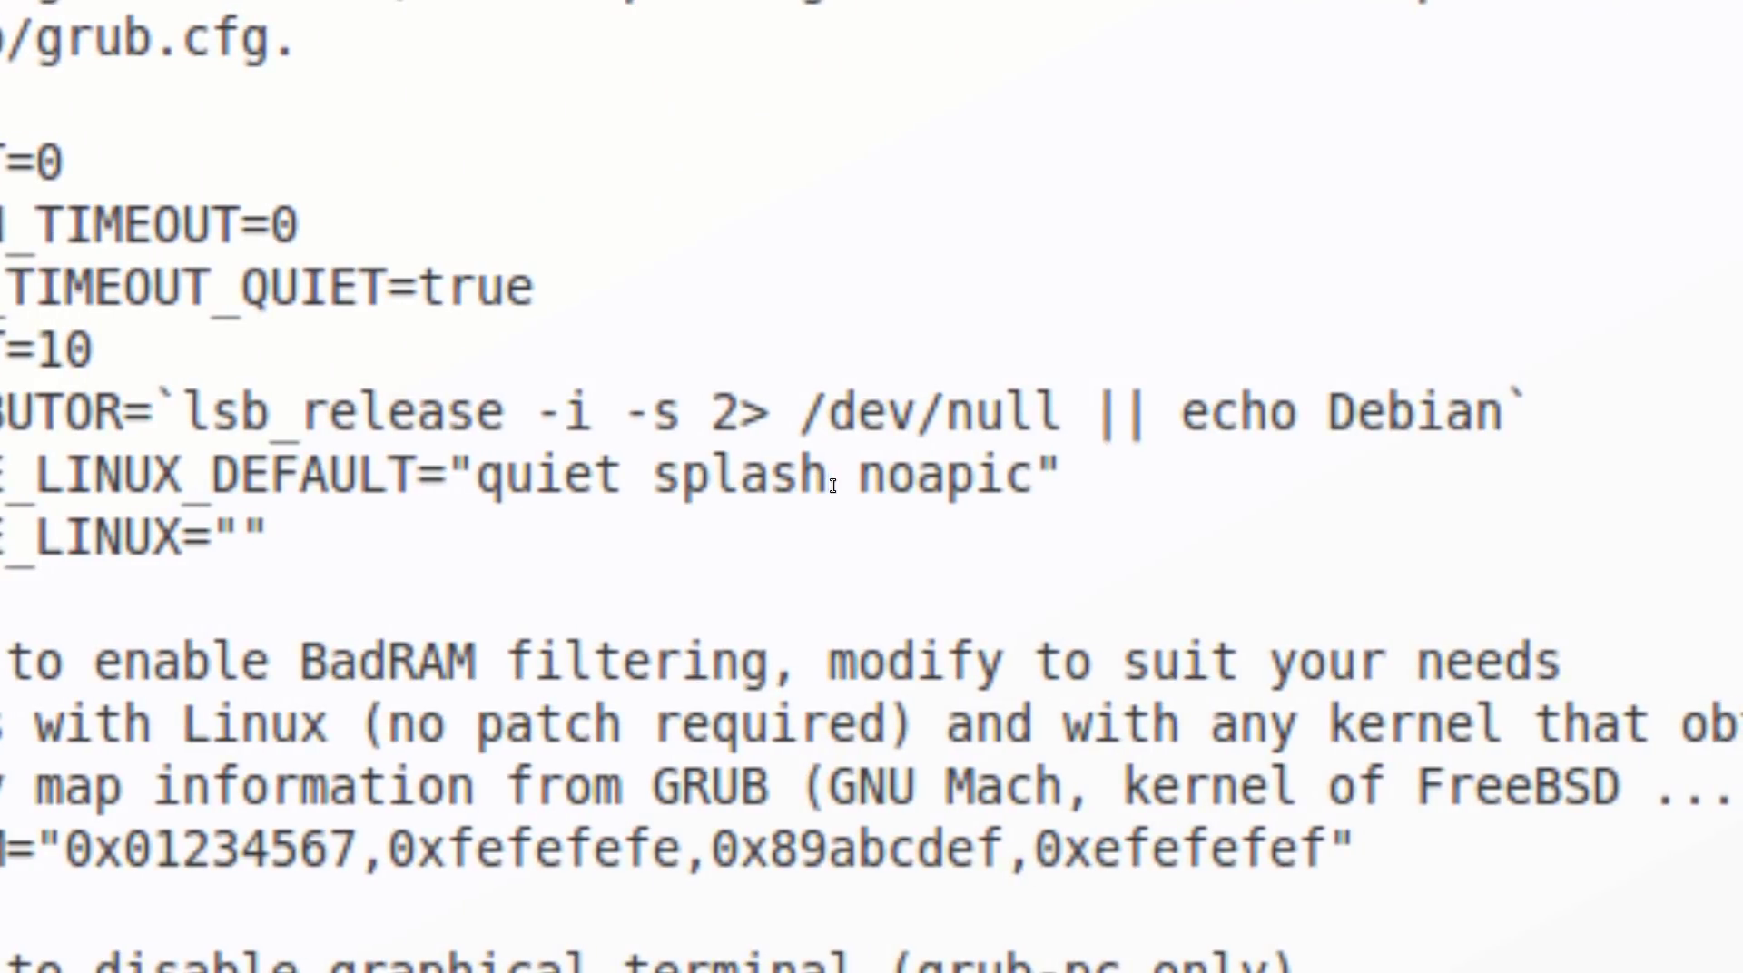
{"action": "left_click_drag", "start_coordinate": [861, 465], "coordinate": [1001, 495]}
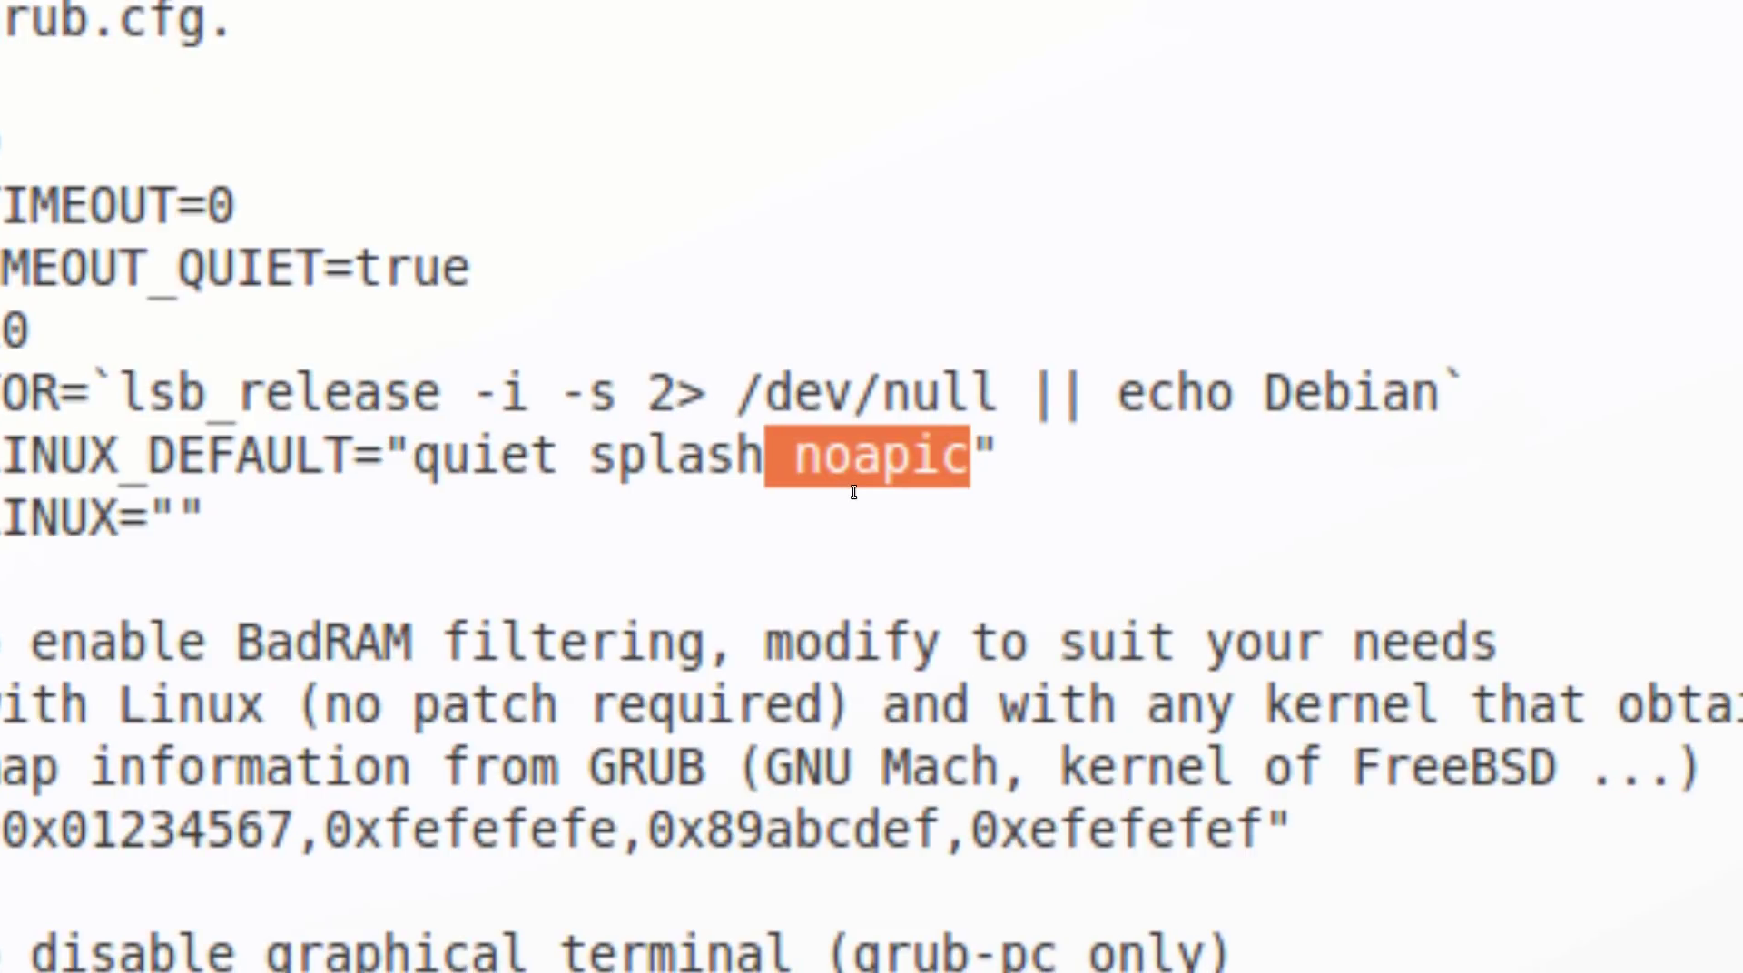
{"action": "left_click", "coordinate": [770, 458]}
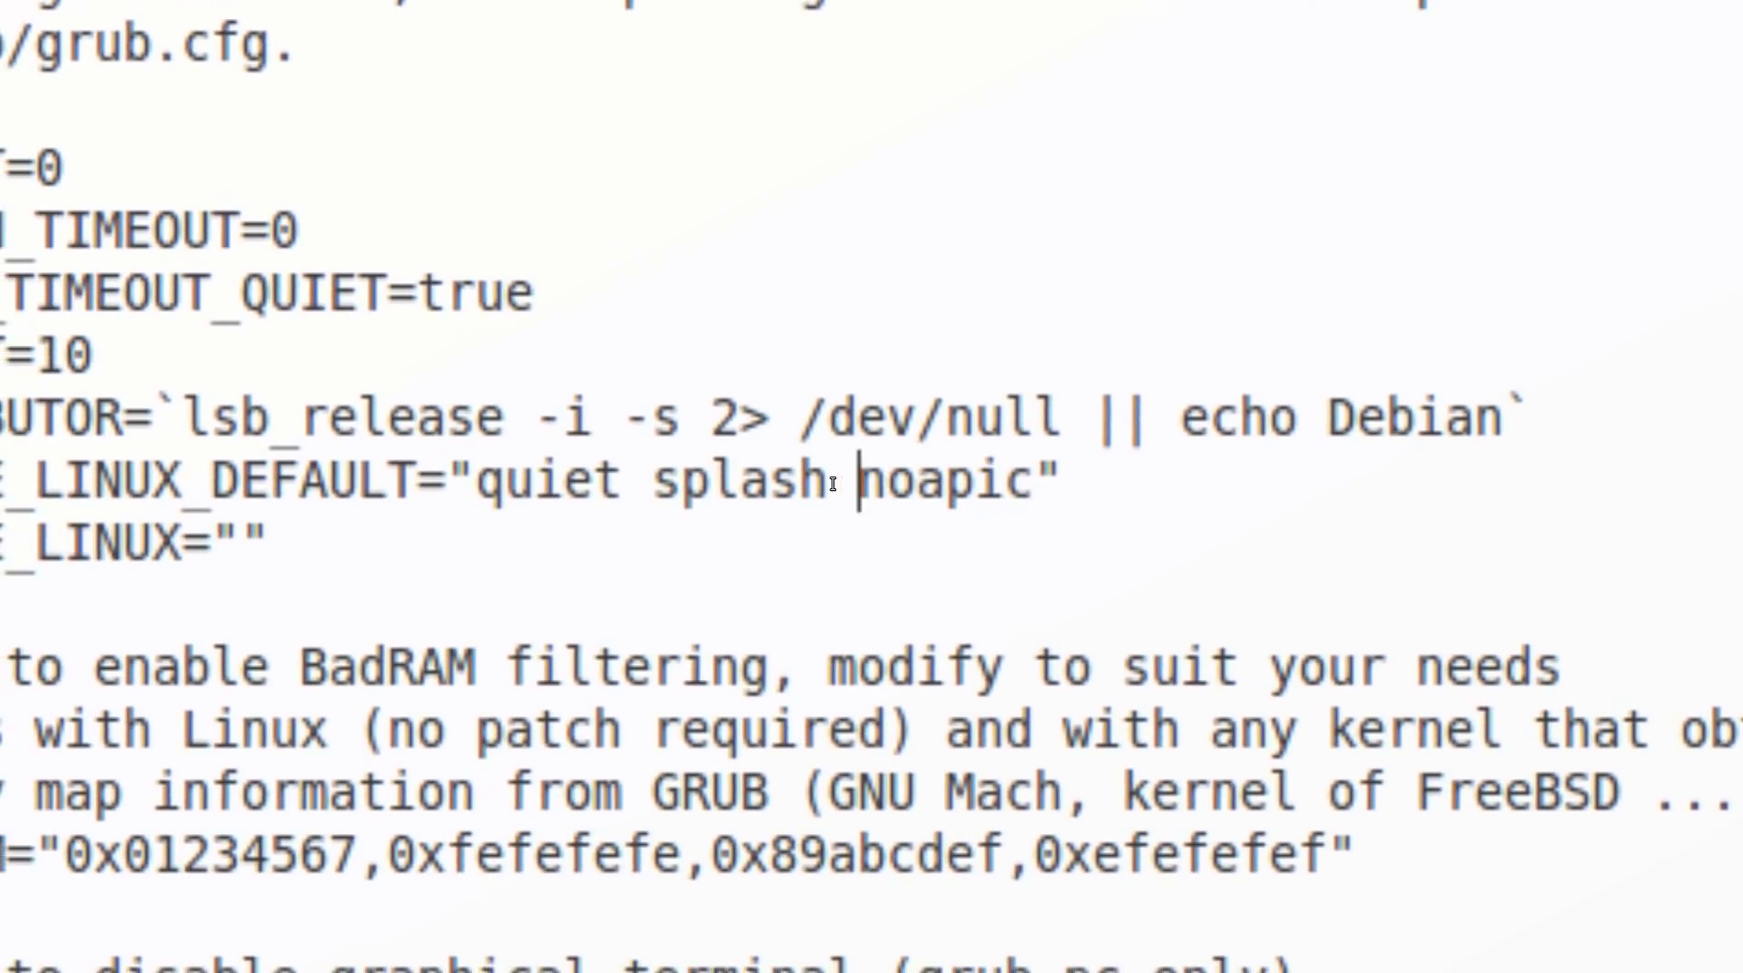
{"action": "left_click_drag", "start_coordinate": [834, 484], "coordinate": [862, 484]}
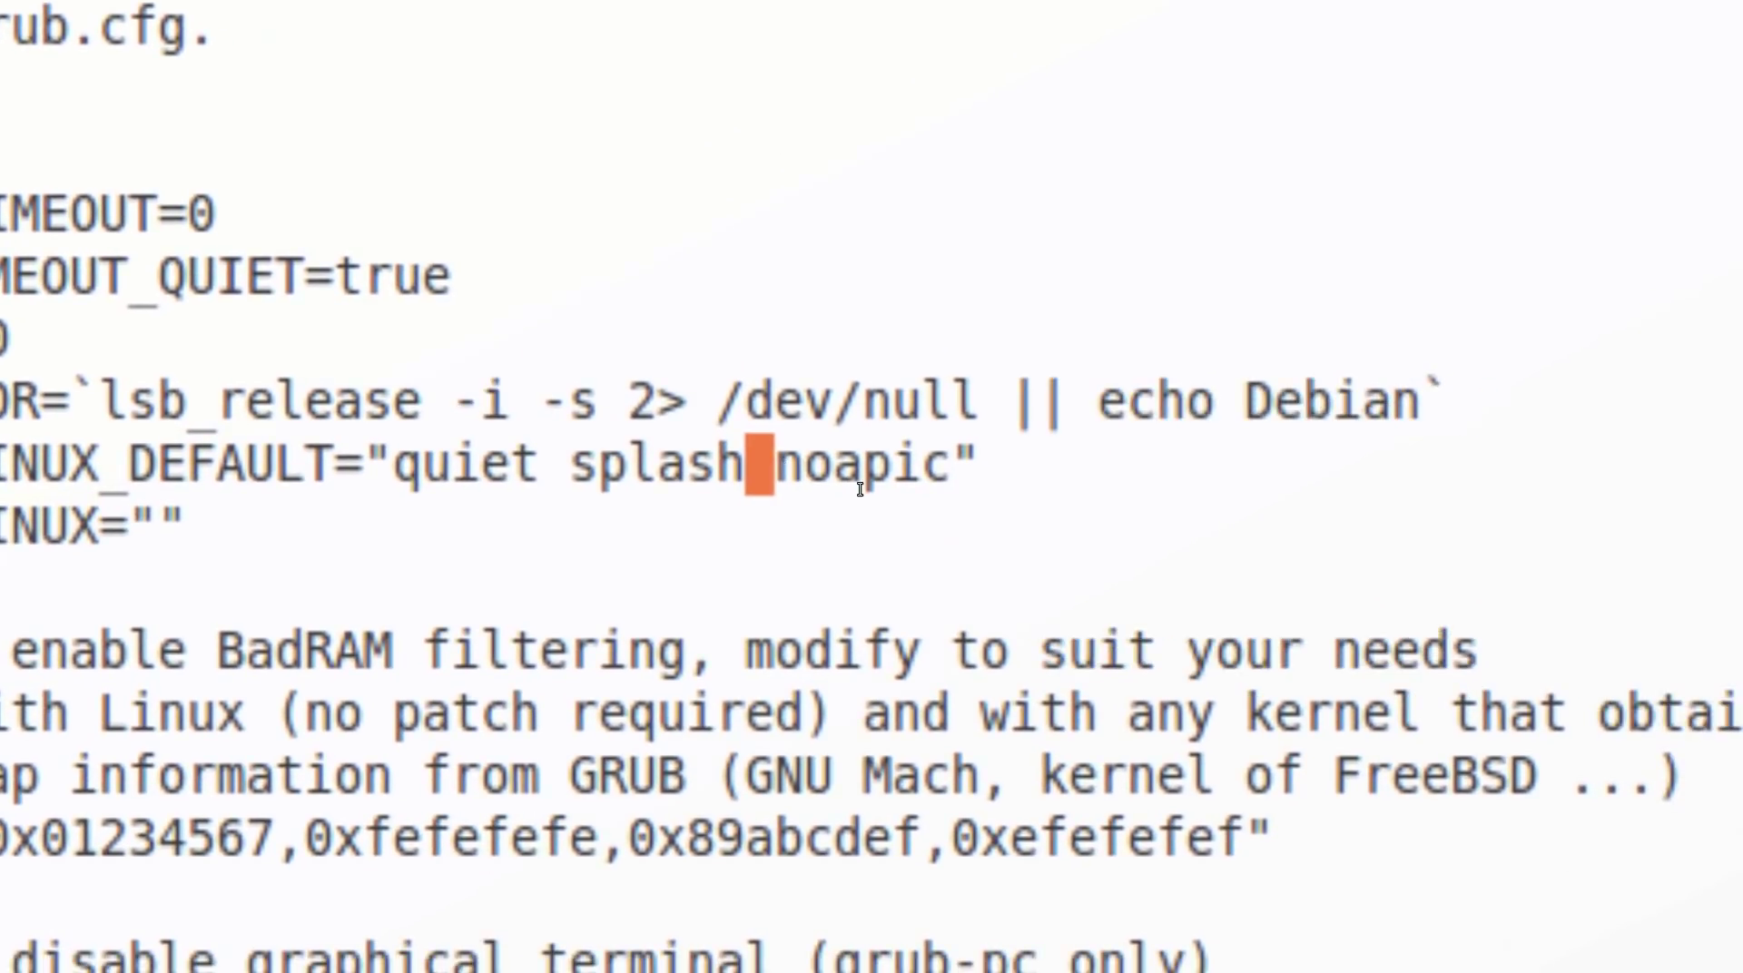
{"action": "left_click", "coordinate": [906, 486]}
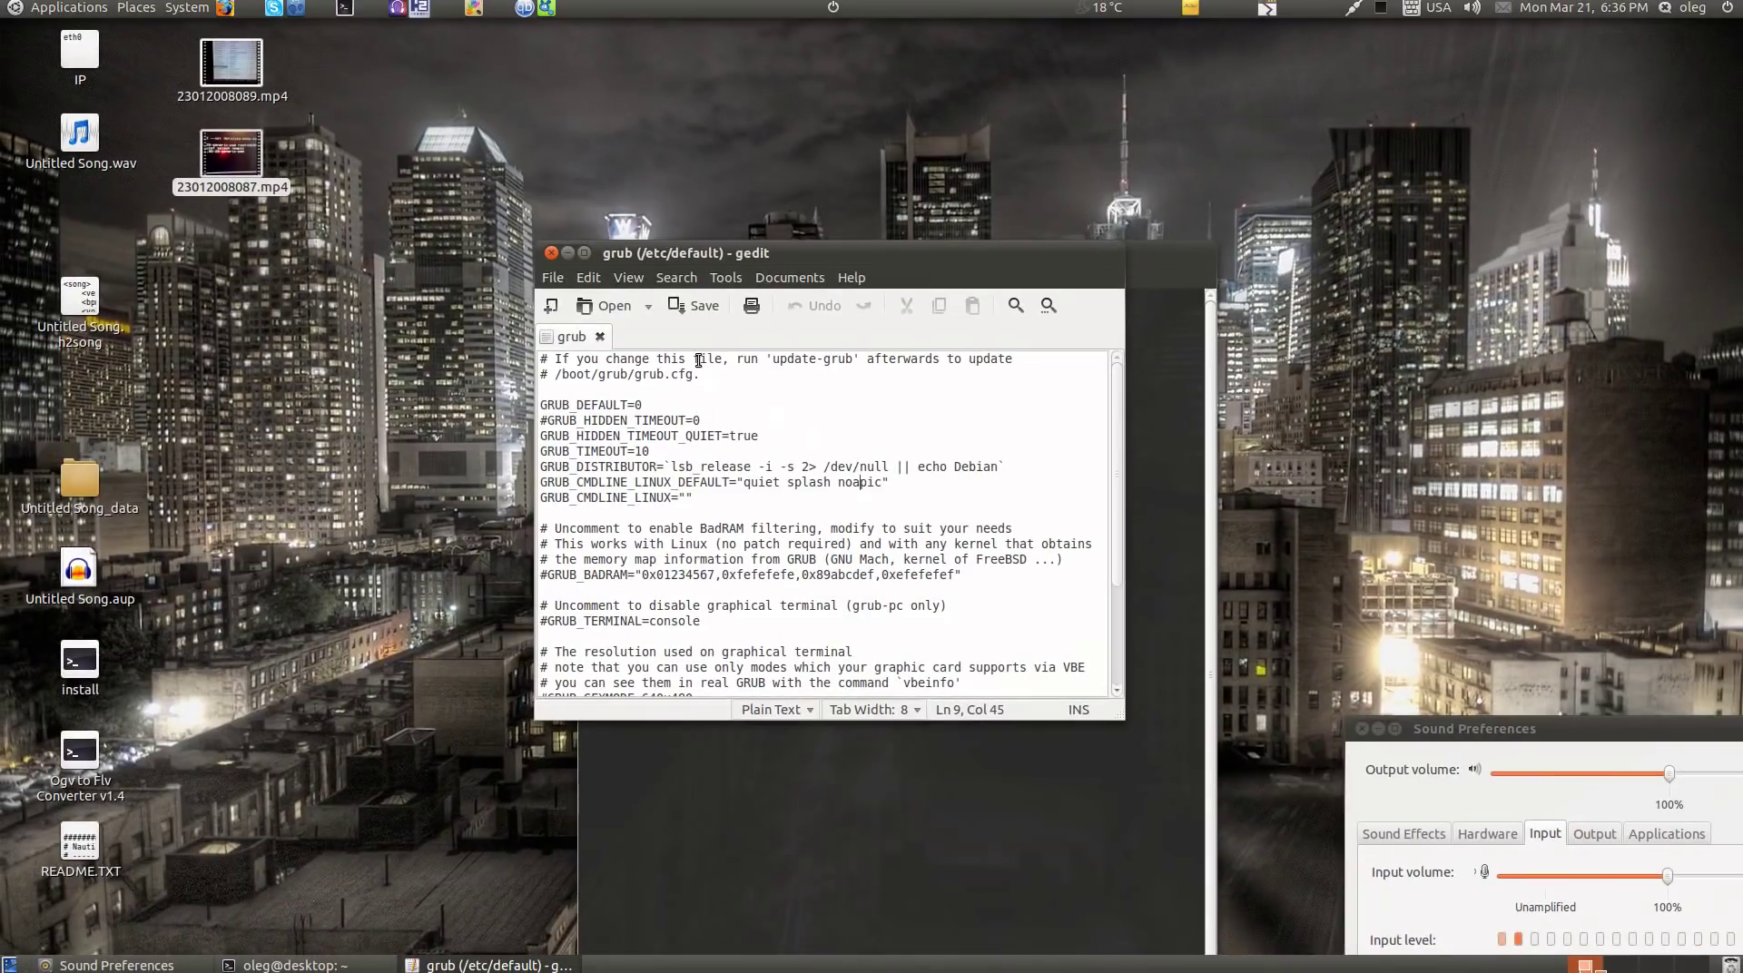
- Save the grub configuration file and close the editor, returning to the terminal
{"action": "left_click", "coordinate": [692, 307]}
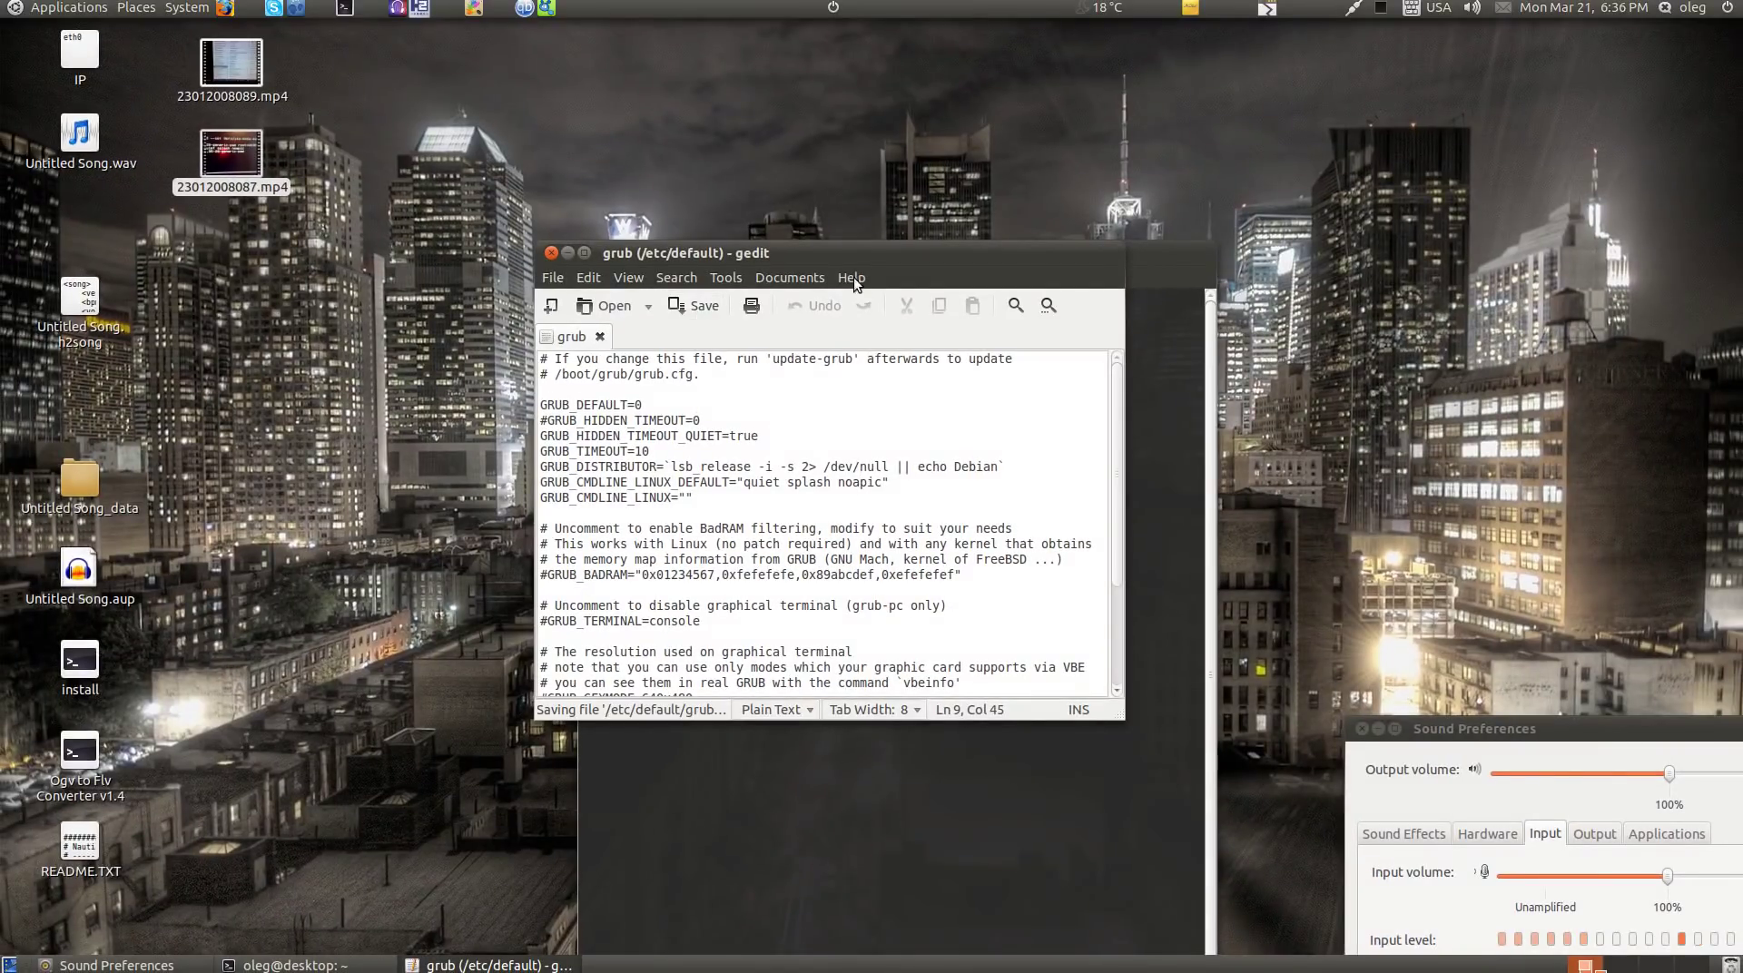
{"action": "left_click", "coordinate": [550, 254]}
{"action": "left_click_drag", "start_coordinate": [903, 261], "coordinate": [898, 173]}
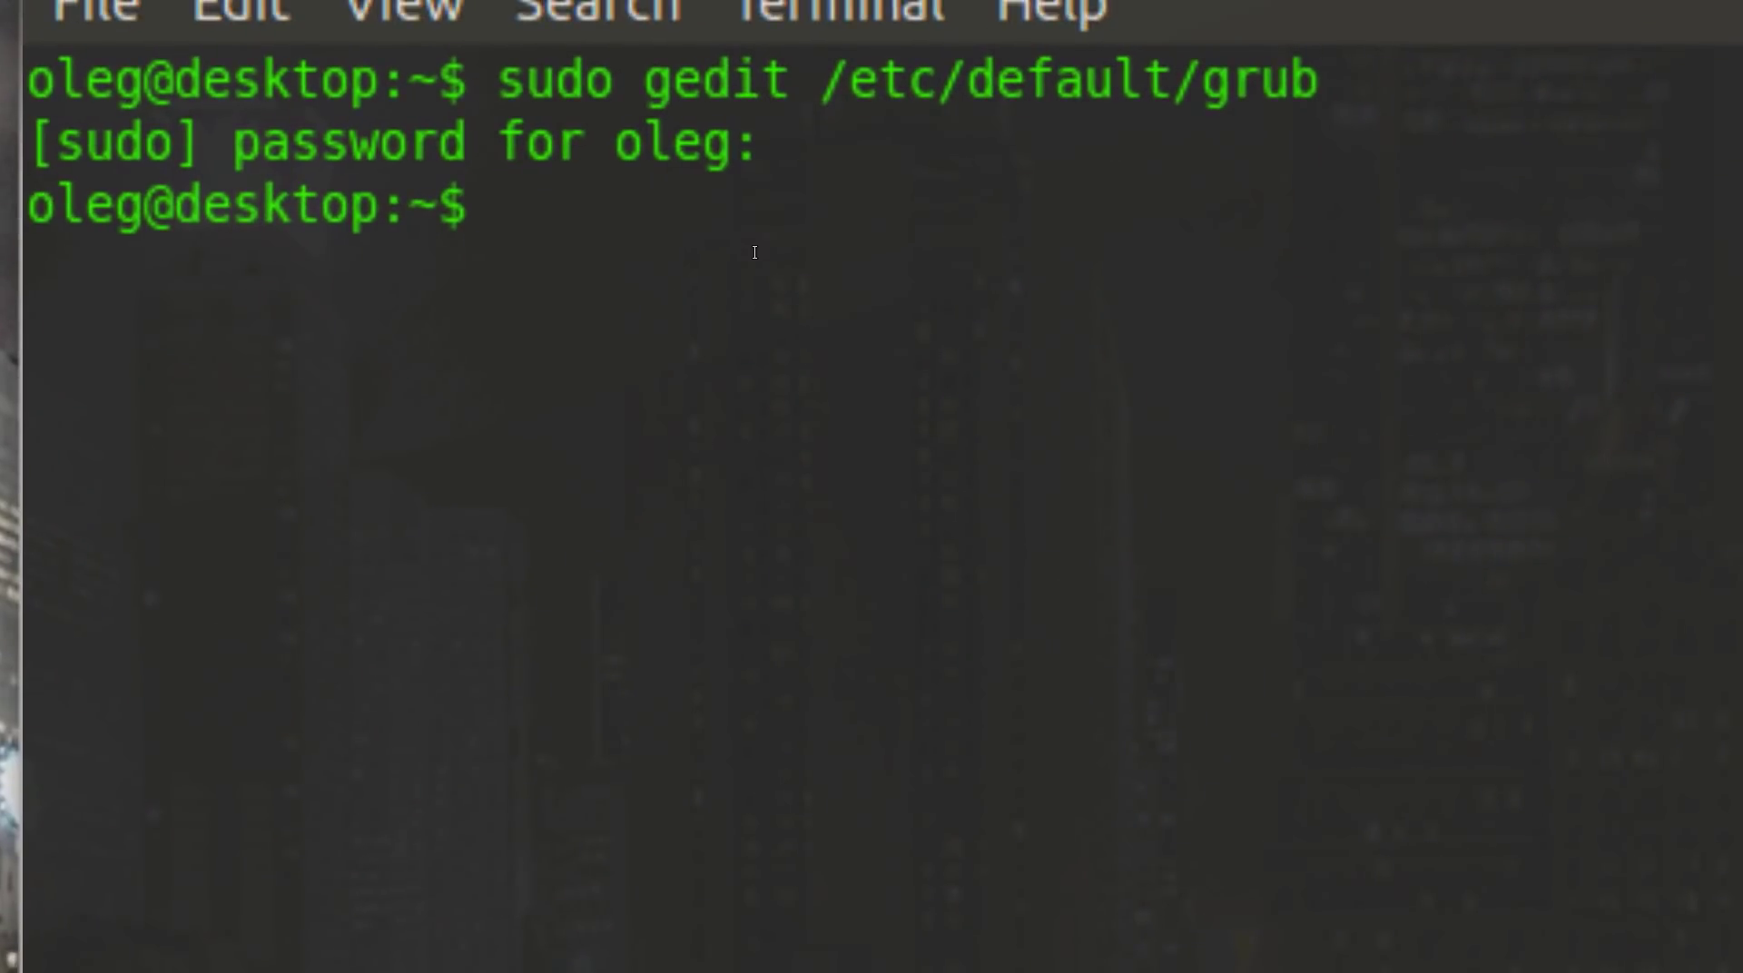
- Regenerate the GRUB configuration by running sudo update-grub in the terminal
{"action": "type", "text": "sudo ap"}
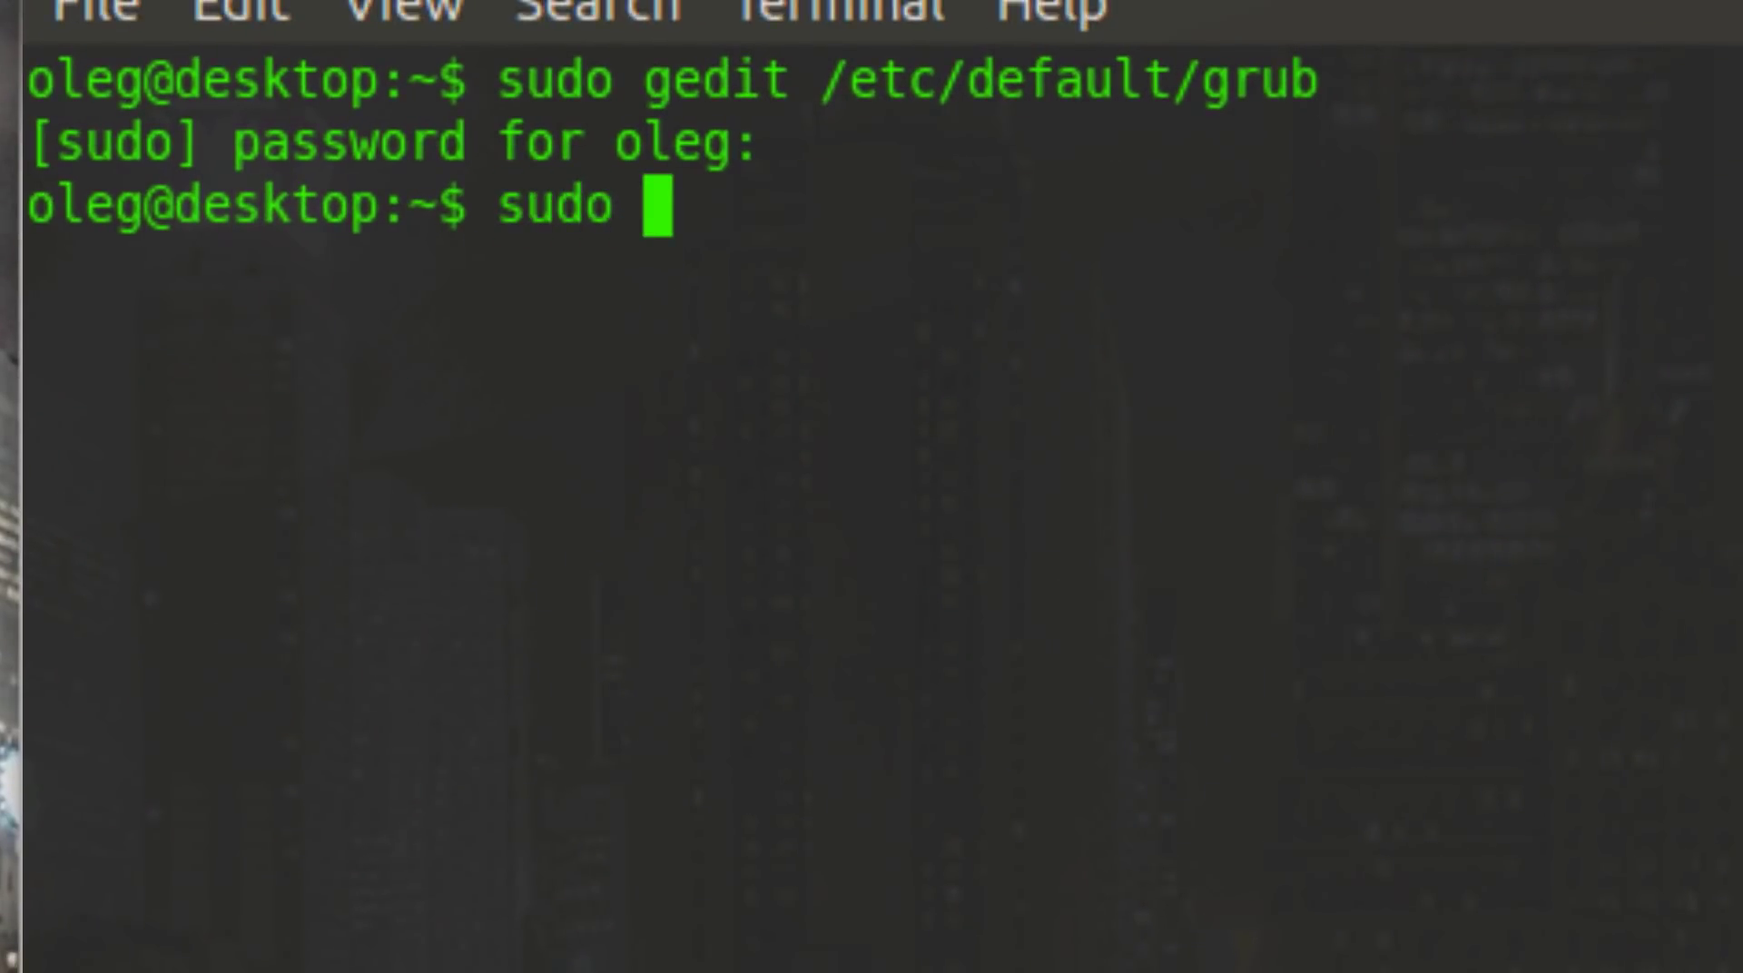
{"action": "key", "text": "BackSpace"}
{"action": "key", "text": "BackSpace"}
{"action": "type", "text": "update-"}
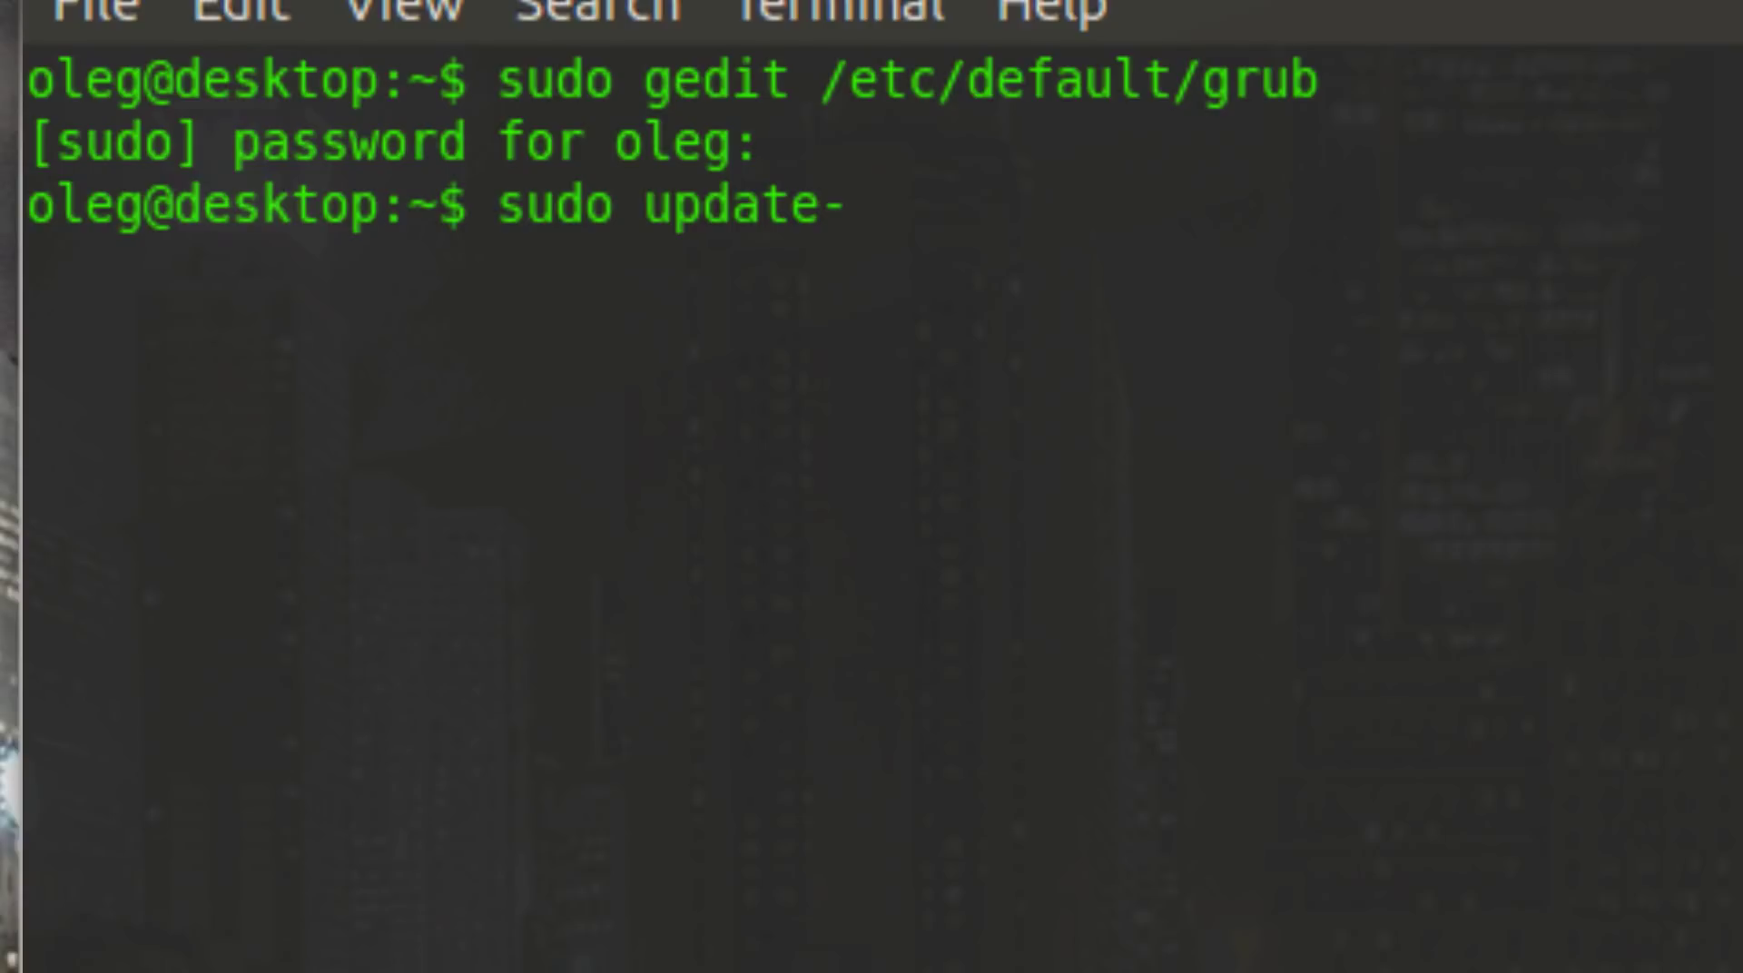
{"action": "type", "text": "drub"}
{"action": "key", "text": "Left"}
{"action": "key", "text": "Left"}
{"action": "key", "text": "Left"}
{"action": "key", "text": "BackSpace"}
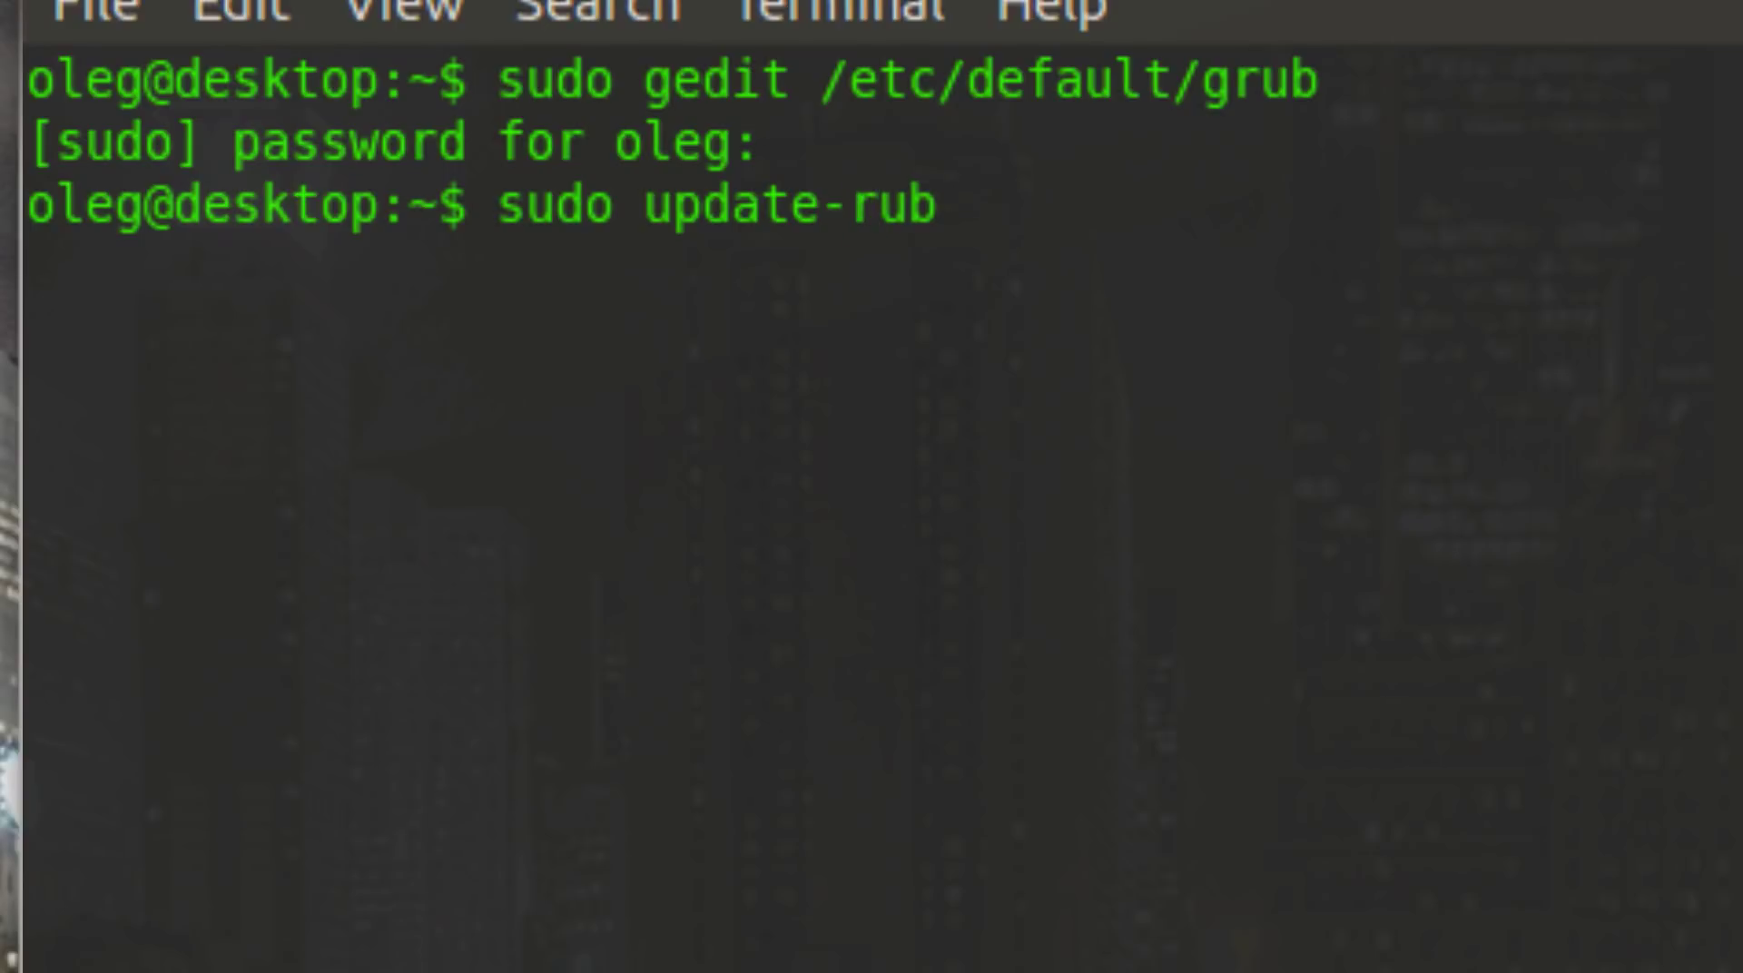
{"action": "type", "text": "g"}
{"action": "key", "text": "Return"}
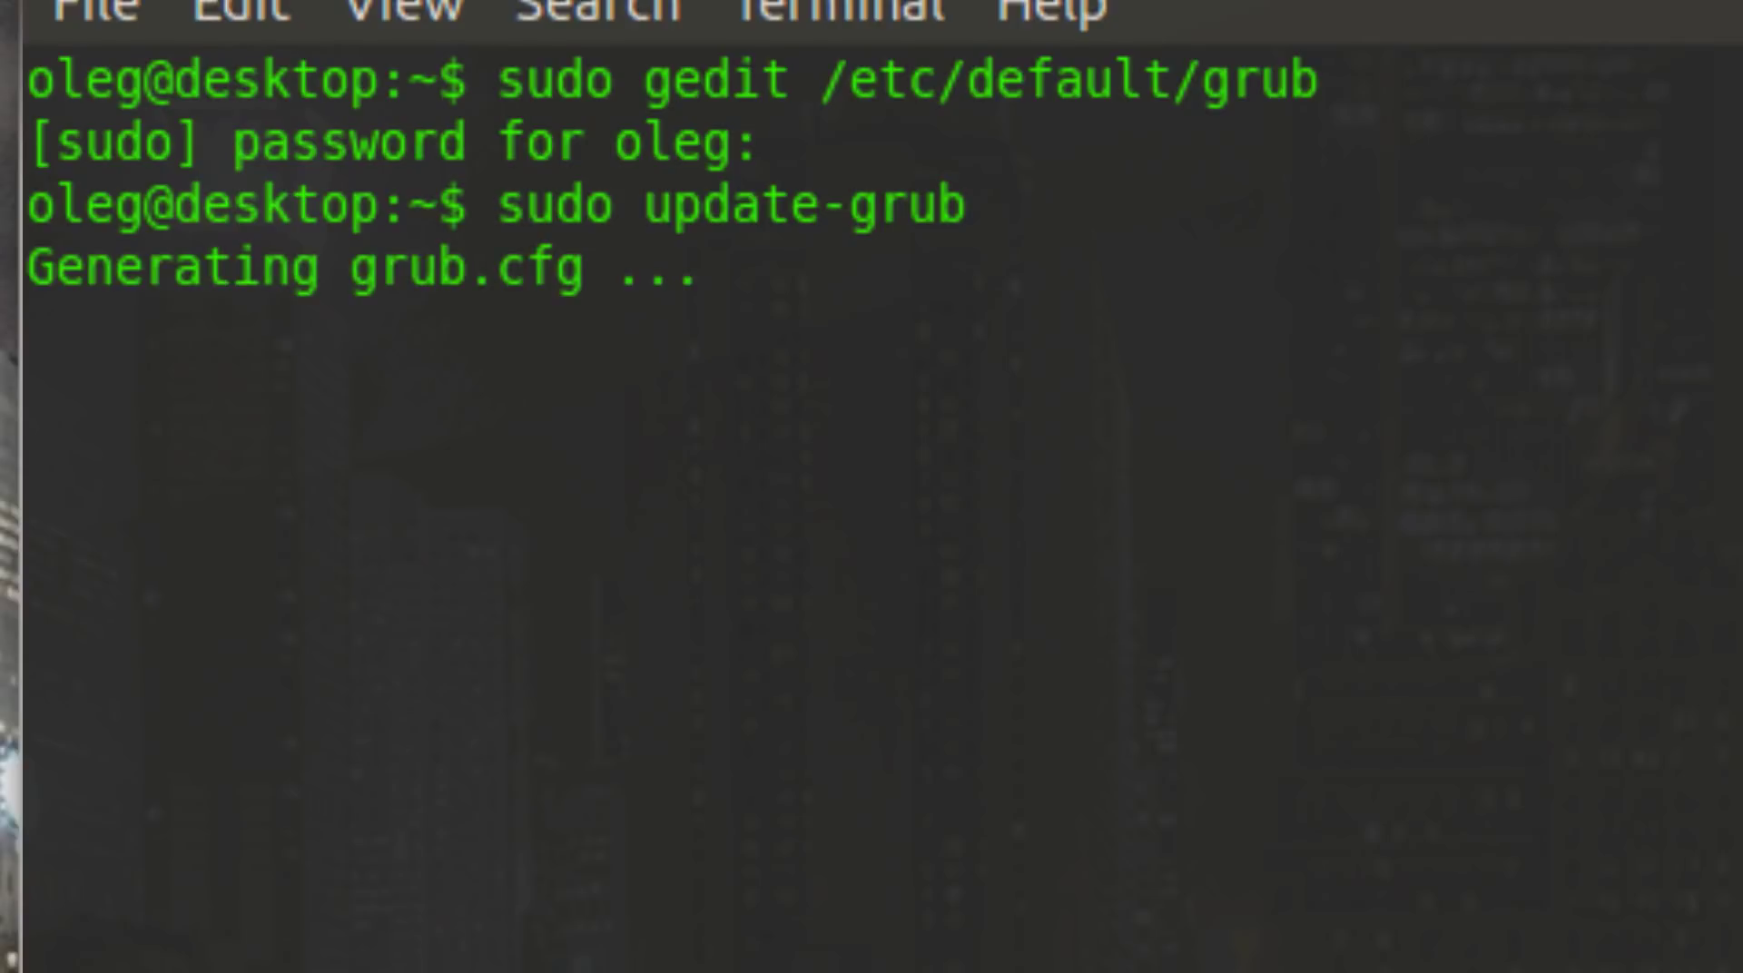